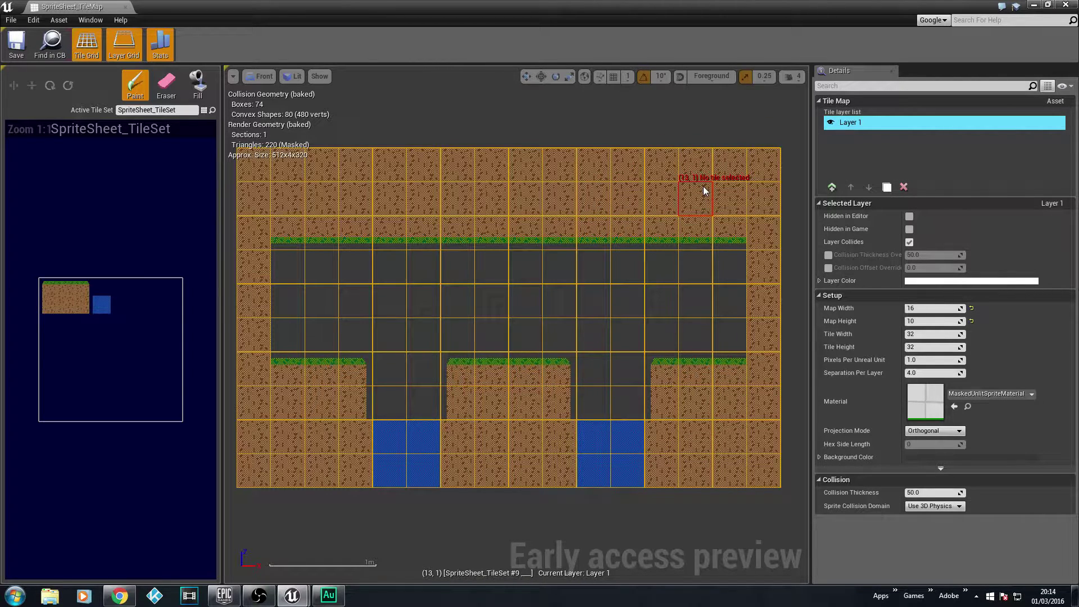
Rename the tile map's Layer 1 to Level
{"action": "double_click", "coordinate": [868, 124]}
{"action": "type", "text": "Level"}
{"action": "key", "text": "Return"}
Launch Photoshop to draw a new sprite
{"action": "left_click", "coordinate": [894, 591]}
{"action": "left_click", "coordinate": [965, 590]}
{"action": "left_click", "coordinate": [15, 596]}
{"action": "type", "text": "photo"}
{"action": "key", "text": "Return"}
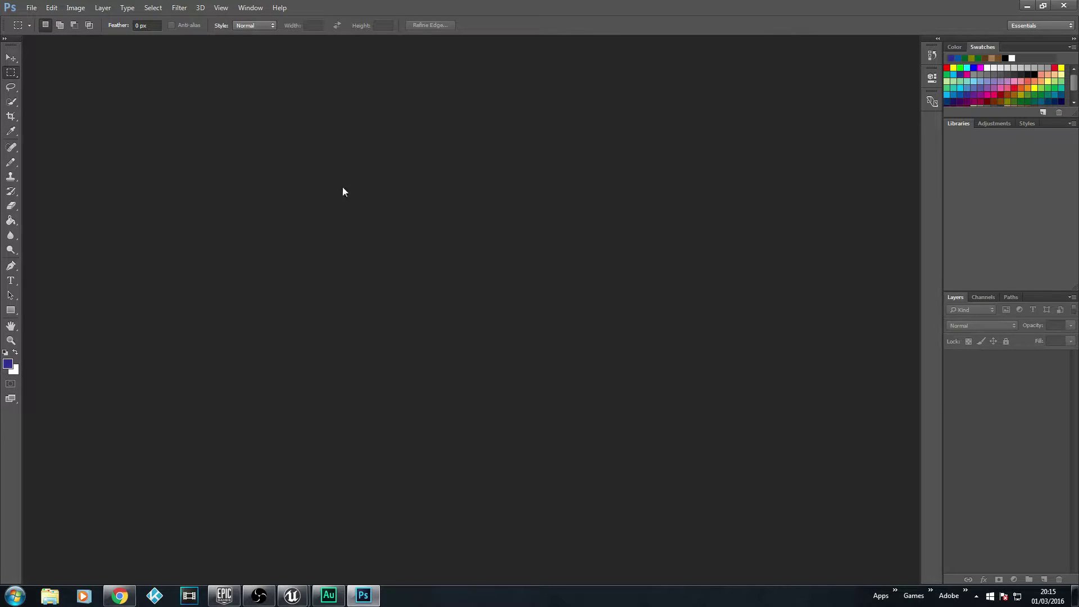
Create a new blank document with a transparent background for the sprite
{"action": "key", "text": "ctrl+n"}
{"action": "key", "text": "Down"}
{"action": "key", "text": "Return"}
{"action": "left_click", "coordinate": [643, 145]}
{"action": "scroll", "coordinate": [495, 296], "scroll_direction": "up", "scroll_amount": 7, "text": "alt"}
{"action": "scroll", "coordinate": [537, 316], "scroll_direction": "up", "scroll_amount": 4, "text": "alt"}
Set up the Pencil tool with orange as the drawing colour
{"action": "left_click", "coordinate": [11, 162]}
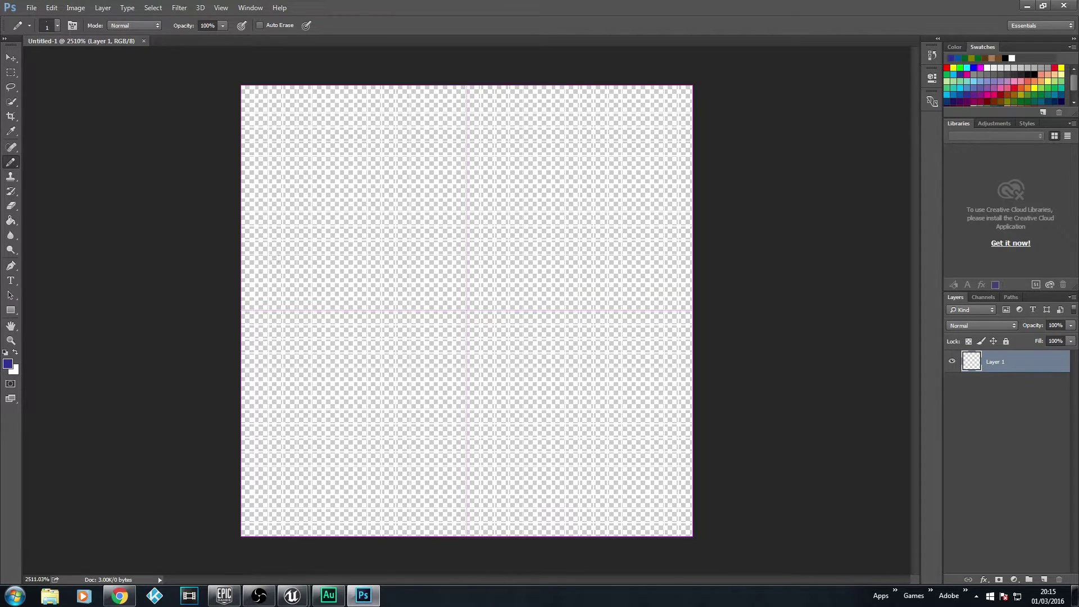
{"action": "scroll", "coordinate": [1032, 87], "scroll_direction": "down", "scroll_amount": 1}
{"action": "scroll", "coordinate": [1029, 81], "scroll_direction": "up", "scroll_amount": 2}
{"action": "left_click", "coordinate": [1032, 79]}
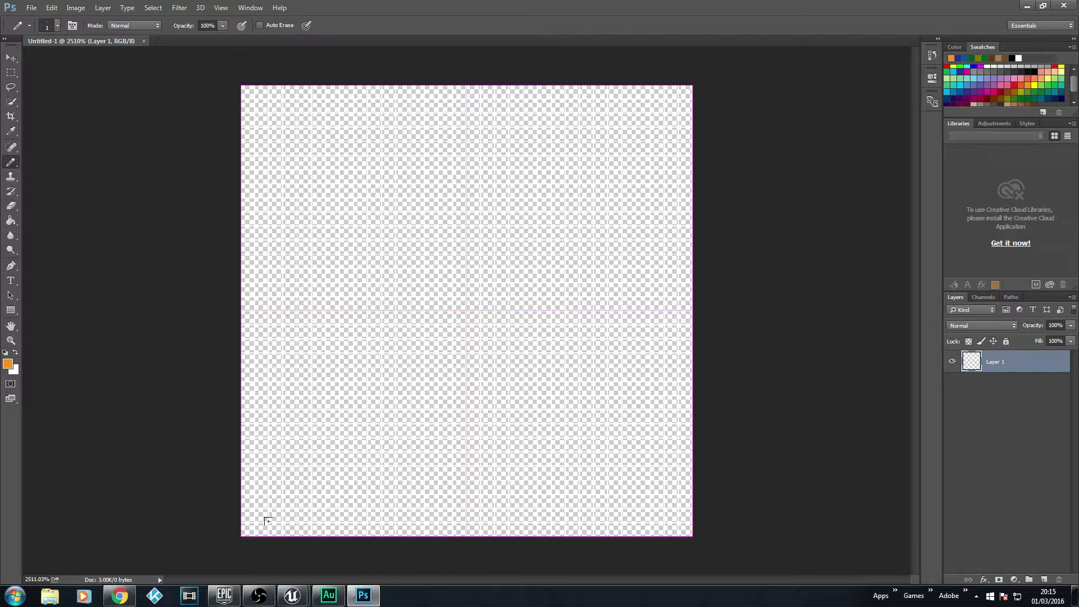
{"action": "left_click", "coordinate": [270, 417], "text": "alt"}
{"action": "scroll", "coordinate": [1036, 93], "scroll_direction": "down", "scroll_amount": 1}
{"action": "left_click", "coordinate": [1032, 71]}
Outline a square block standing on the canvas's lower edge and fill it with orange
{"action": "mouse_move", "coordinate": [284, 523]}
{"action": "left_mouse_down"}
{"action": "mouse_move", "coordinate": [283, 165]}
{"action": "mouse_move", "coordinate": [630, 168]}
{"action": "mouse_move", "coordinate": [643, 530]}
{"action": "mouse_move", "coordinate": [600, 529]}
{"action": "left_mouse_up"}
{"action": "left_click", "coordinate": [304, 529]}
{"action": "left_click_drag", "start_coordinate": [417, 529], "coordinate": [473, 530]}
{"action": "left_click_drag", "start_coordinate": [304, 529], "coordinate": [346, 530]}
{"action": "left_click_drag", "start_coordinate": [530, 530], "coordinate": [558, 529]}
{"action": "left_click", "coordinate": [568, 529]}
{"action": "left_click_drag", "start_coordinate": [355, 530], "coordinate": [612, 530]}
{"action": "left_click", "coordinate": [628, 529]}
{"action": "left_click", "coordinate": [10, 220]}
{"action": "left_click", "coordinate": [344, 280]}
Return to the Pencil tool and reset the drawing colours to the default black and white
{"action": "left_click", "coordinate": [10, 162]}
{"action": "left_click", "coordinate": [15, 353]}
{"action": "left_click", "coordinate": [15, 353]}
{"action": "left_click", "coordinate": [4, 354]}
{"action": "left_click", "coordinate": [5, 360]}
{"action": "key", "text": "Escape"}
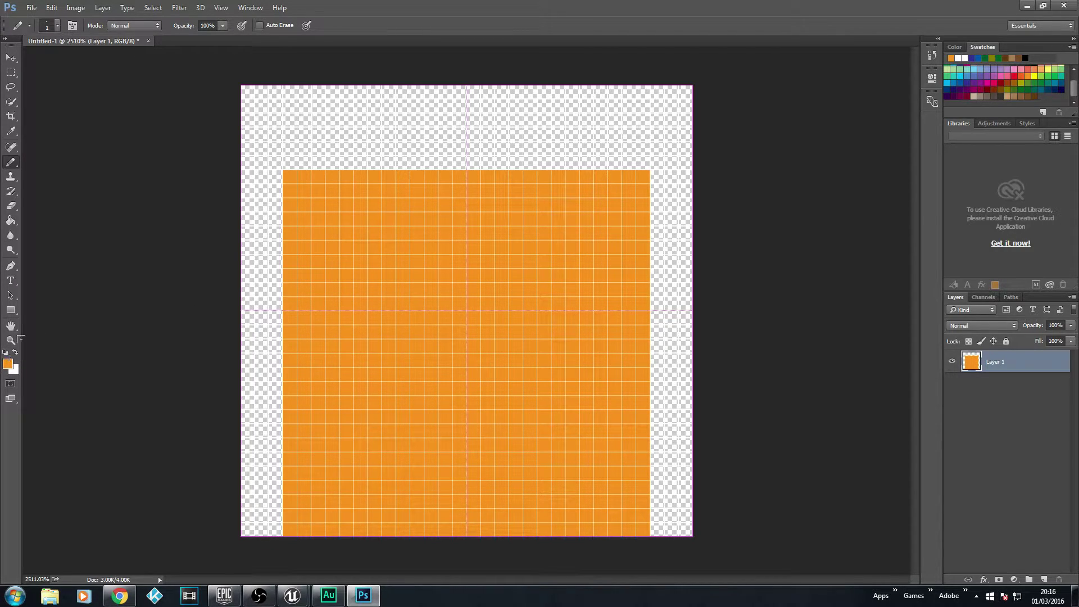
{"action": "left_click", "coordinate": [6, 353]}
Draw two black eyes and a smiling mouth on the orange block
{"action": "mouse_move", "coordinate": [338, 238]}
{"action": "left_mouse_down"}
{"action": "mouse_move", "coordinate": [362, 275]}
{"action": "mouse_move", "coordinate": [375, 252]}
{"action": "mouse_move", "coordinate": [347, 248]}
{"action": "mouse_move", "coordinate": [363, 260]}
{"action": "left_mouse_up"}
{"action": "mouse_move", "coordinate": [542, 289]}
{"action": "left_mouse_down"}
{"action": "mouse_move", "coordinate": [559, 247]}
{"action": "mouse_move", "coordinate": [572, 262]}
{"action": "mouse_move", "coordinate": [553, 255]}
{"action": "left_mouse_up"}
{"action": "left_click", "coordinate": [551, 268]}
{"action": "left_click", "coordinate": [566, 267]}
{"action": "left_click", "coordinate": [551, 283]}
{"action": "mouse_move", "coordinate": [383, 415]}
{"action": "left_mouse_down"}
{"action": "mouse_move", "coordinate": [388, 444]}
{"action": "mouse_move", "coordinate": [518, 439]}
{"action": "mouse_move", "coordinate": [526, 409]}
{"action": "left_mouse_up"}
Save the drawing as a PNG file named Pumpkin
{"action": "left_click", "coordinate": [31, 8]}
{"action": "left_click", "coordinate": [88, 133]}
{"action": "left_click", "coordinate": [167, 259]}
{"action": "left_click", "coordinate": [124, 414]}
{"action": "type", "text": "Pumpkin"}
{"action": "key", "text": "Return"}
{"action": "left_click", "coordinate": [585, 186]}
Open the spritesheet PSD file
{"action": "left_click", "coordinate": [31, 8]}
{"action": "left_click", "coordinate": [49, 34]}
{"action": "left_click", "coordinate": [217, 166]}
{"action": "left_click", "coordinate": [444, 284]}
Place the Pumpkin image as an embedded layer and move it into the empty tile directly above the water tile
{"action": "key", "text": "ctrl+plus"}
{"action": "right_click", "coordinate": [513, 223]}
{"action": "left_click_drag", "start_coordinate": [916, 244], "coordinate": [918, 187]}
{"action": "scroll", "coordinate": [899, 188], "scroll_direction": "down", "scroll_amount": 2}
{"action": "left_click", "coordinate": [32, 8]}
{"action": "left_click", "coordinate": [77, 217]}
{"action": "left_click", "coordinate": [503, 81]}
{"action": "left_click", "coordinate": [444, 284]}
{"action": "key", "text": "Return"}
{"action": "left_click", "coordinate": [11, 57]}
{"action": "left_click_drag", "start_coordinate": [470, 318], "coordinate": [434, 204]}
Save the sprite sheet over the existing spritesheet PSD file
{"action": "left_click", "coordinate": [31, 8]}
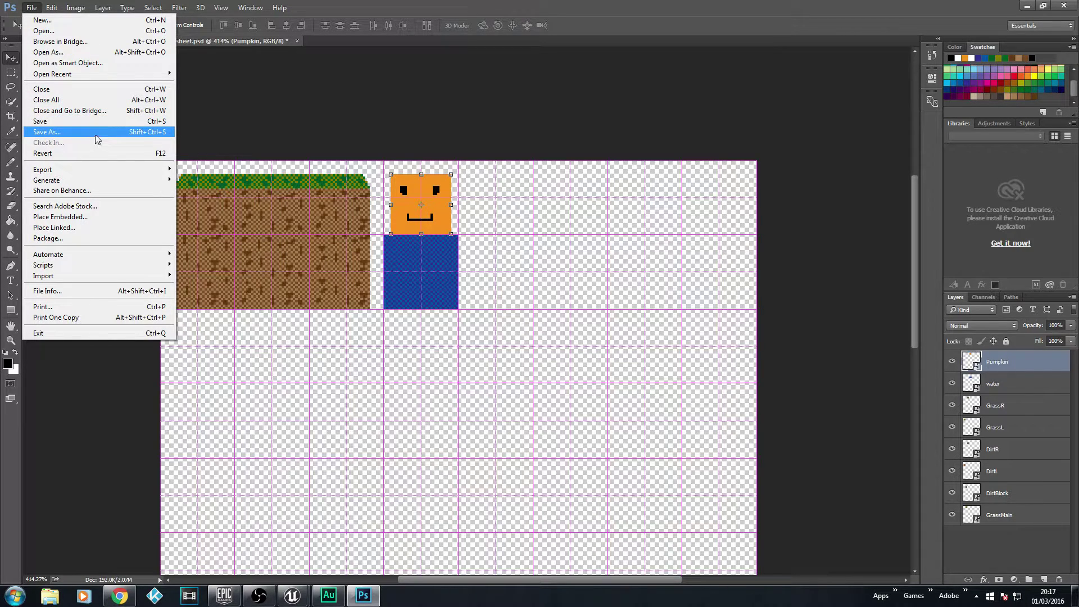
{"action": "left_click", "coordinate": [96, 135]}
{"action": "left_click", "coordinate": [443, 349]}
{"action": "left_click", "coordinate": [561, 296]}
{"action": "left_click", "coordinate": [668, 182]}
Save the sprite sheet as a PNG, overwriting the existing SpriteSheet file
{"action": "left_click", "coordinate": [31, 8]}
{"action": "left_click", "coordinate": [71, 132]}
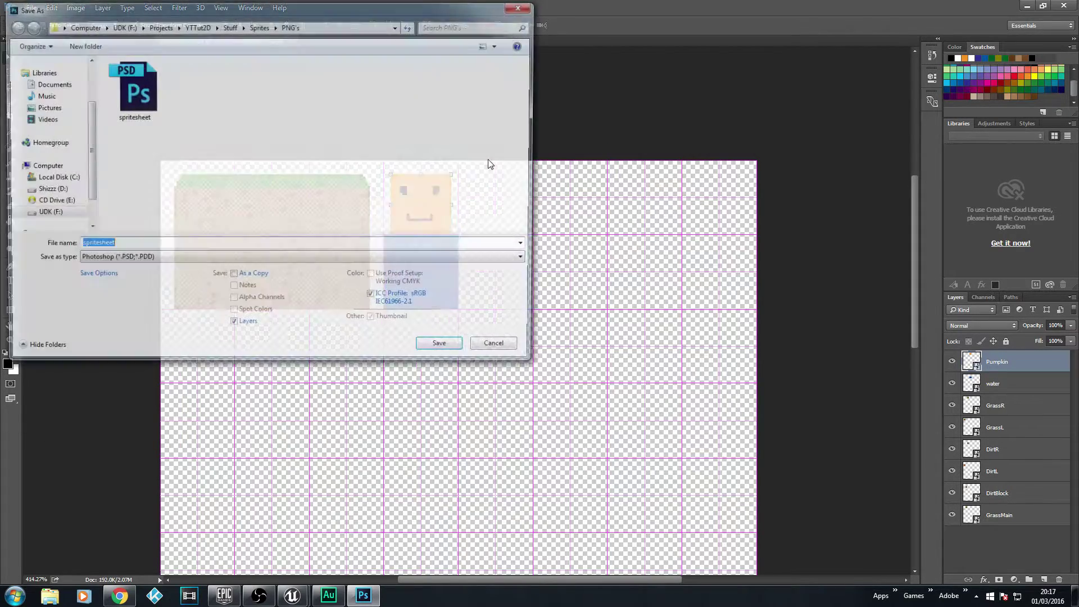
{"action": "left_click", "coordinate": [198, 259]}
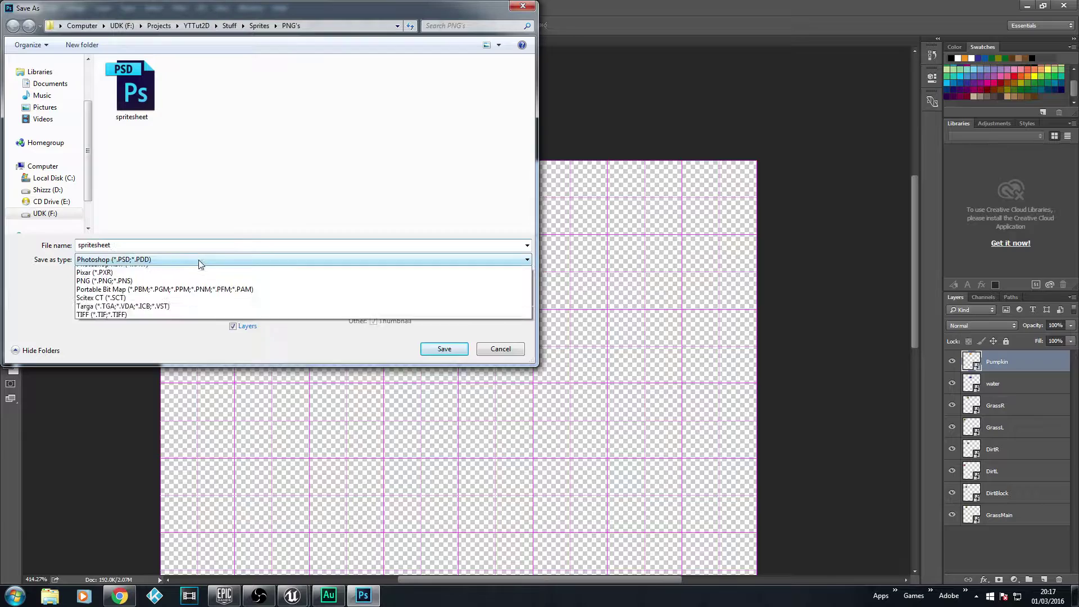
{"action": "left_click", "coordinate": [198, 414]}
{"action": "left_click", "coordinate": [136, 128]}
{"action": "left_click", "coordinate": [444, 349]}
{"action": "left_click", "coordinate": [566, 298]}
{"action": "left_click", "coordinate": [567, 181]}
Switch to Unreal Editor and reimport the SpriteSheet texture in the Enviorment folder
{"action": "mouse_move", "coordinate": [292, 594]}
{"action": "left_click", "coordinate": [364, 531]}
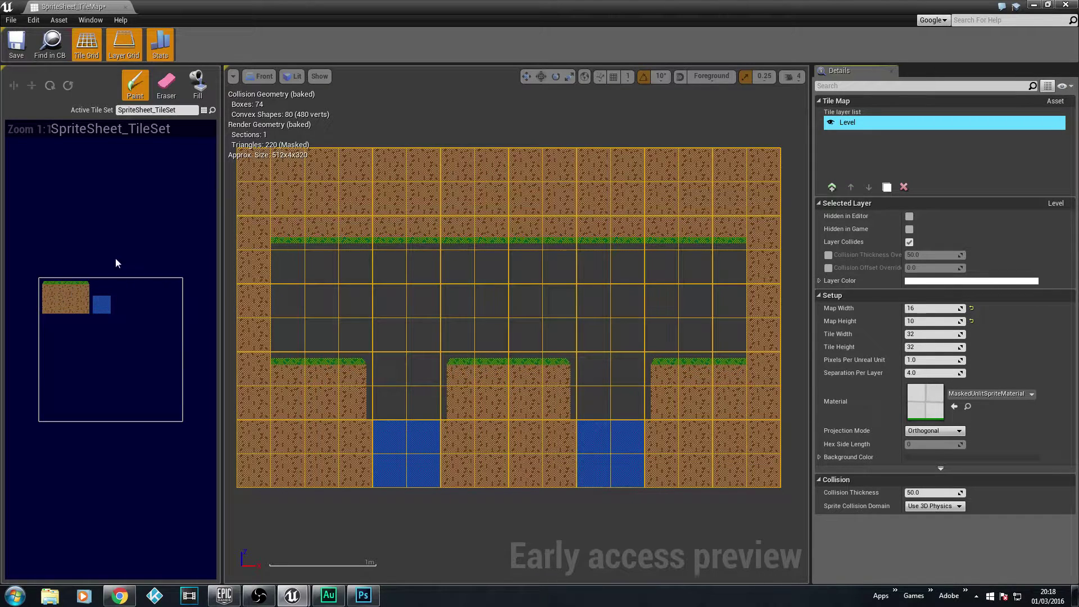
{"action": "left_click", "coordinate": [1034, 6]}
{"action": "left_click", "coordinate": [199, 483]}
{"action": "right_click", "coordinate": [197, 486]}
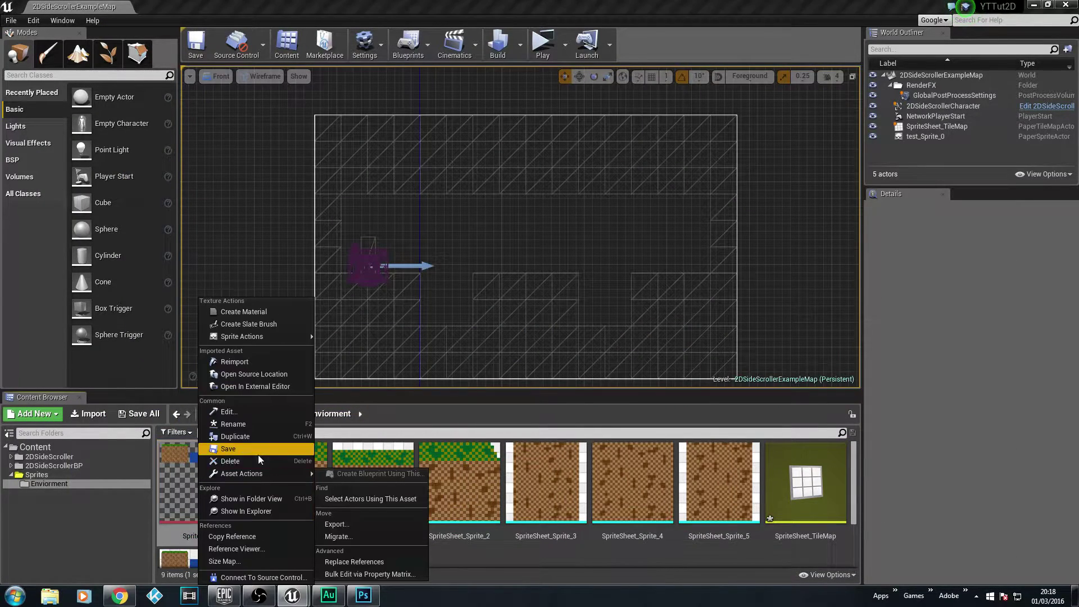
{"action": "left_click", "coordinate": [243, 362]}
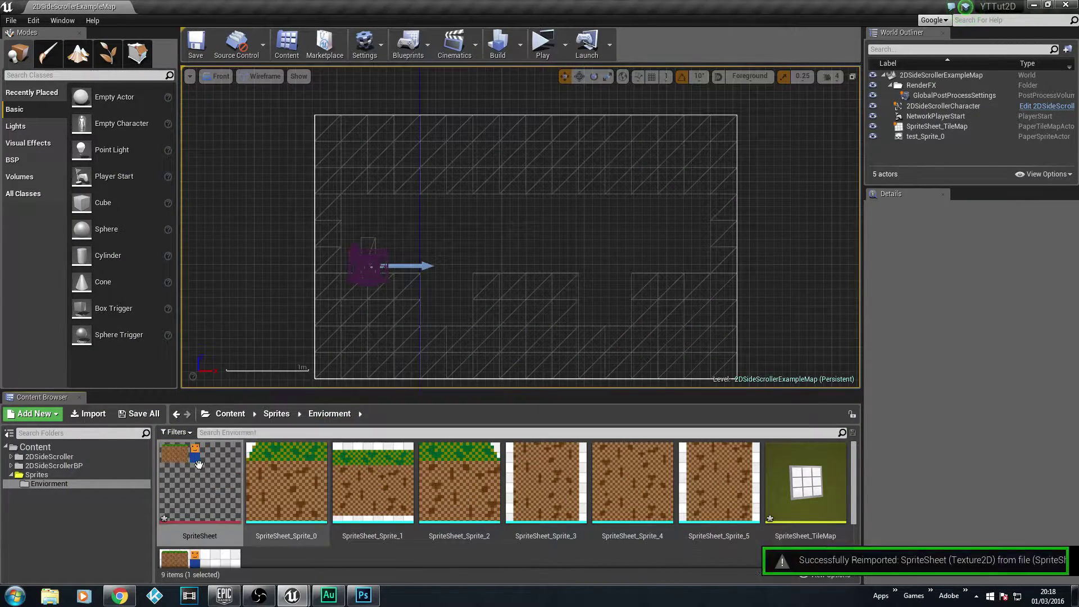
{"action": "mouse_move", "coordinate": [198, 466]}
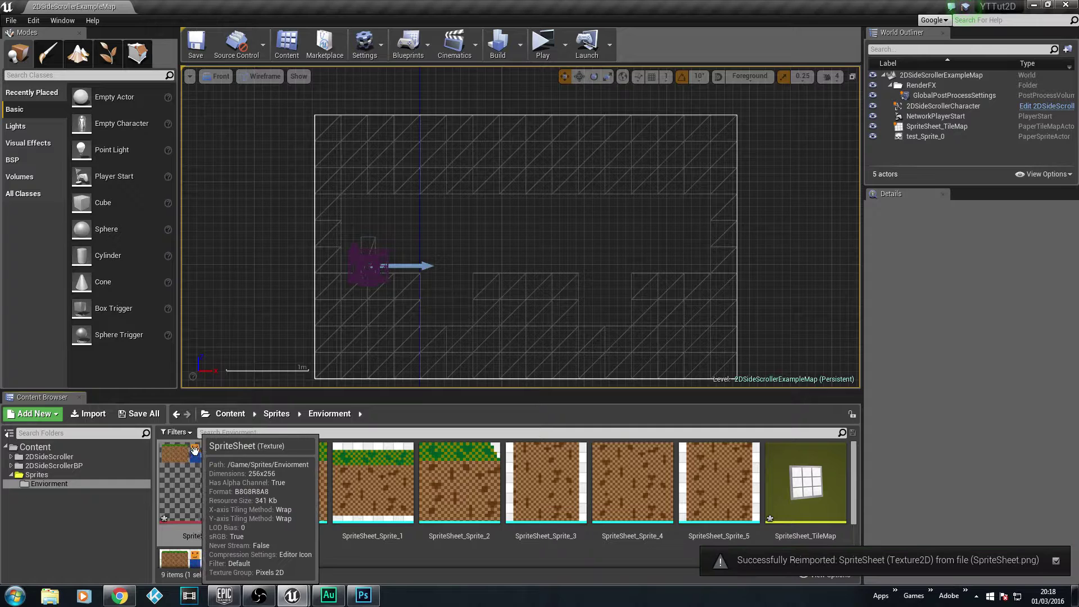
{"action": "right_click", "coordinate": [207, 484]}
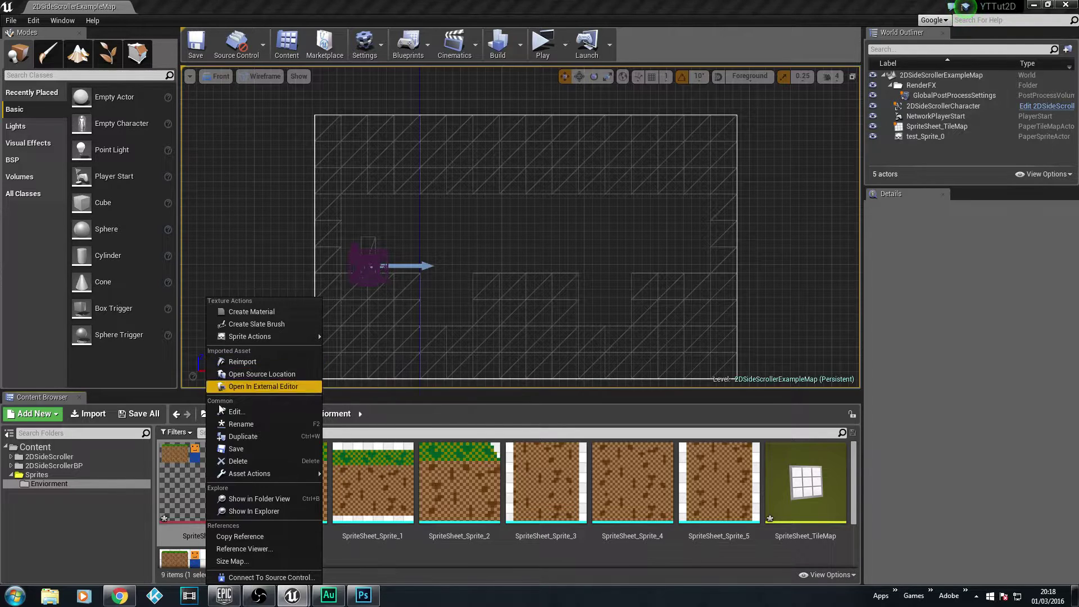
{"action": "left_click", "coordinate": [189, 463]}
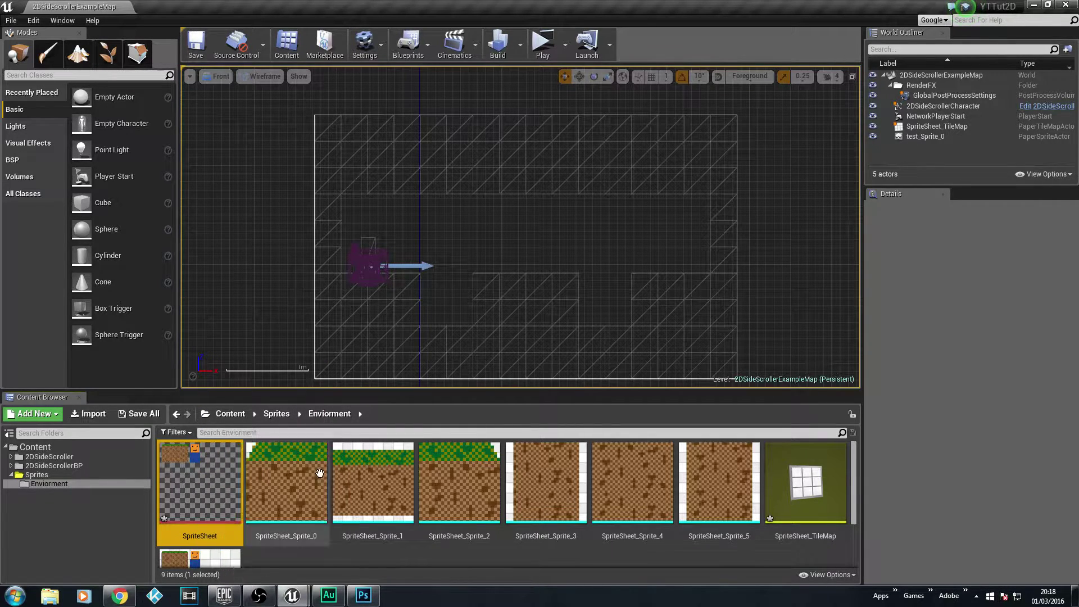
Open the SpriteSheet_TileSet asset and select the pumpkin tile for editing
{"action": "mouse_move", "coordinate": [210, 478]}
{"action": "scroll", "coordinate": [247, 505], "scroll_direction": "down", "scroll_amount": 2}
{"action": "mouse_move", "coordinate": [219, 509]}
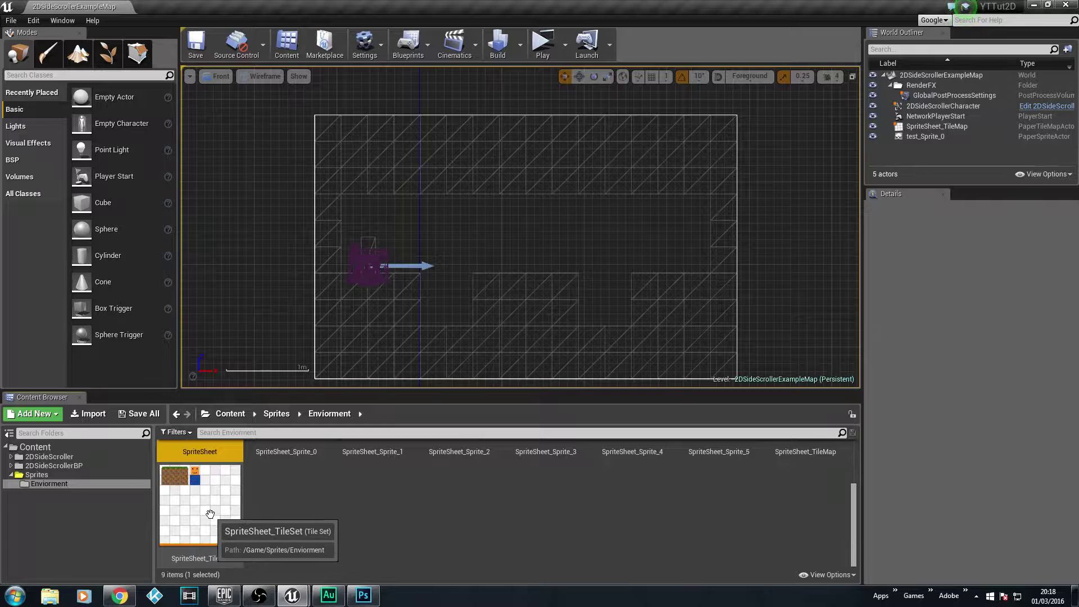
{"action": "left_click", "coordinate": [221, 521]}
{"action": "double_click", "coordinate": [221, 521]}
{"action": "left_click", "coordinate": [136, 211]}
Add a box collision shape to the pumpkin tile, fit its edges to the orange square, and save the tile set
{"action": "left_click", "coordinate": [322, 44]}
{"action": "scroll", "coordinate": [760, 218], "scroll_direction": "up", "scroll_amount": 4}
{"action": "left_click", "coordinate": [697, 227]}
{"action": "left_click_drag", "start_coordinate": [739, 266], "coordinate": [719, 267]}
{"action": "left_click", "coordinate": [597, 161]}
{"action": "left_click_drag", "start_coordinate": [597, 161], "coordinate": [597, 199]}
{"action": "left_click", "coordinate": [488, 270]}
{"action": "left_click_drag", "start_coordinate": [521, 285], "coordinate": [540, 287]}
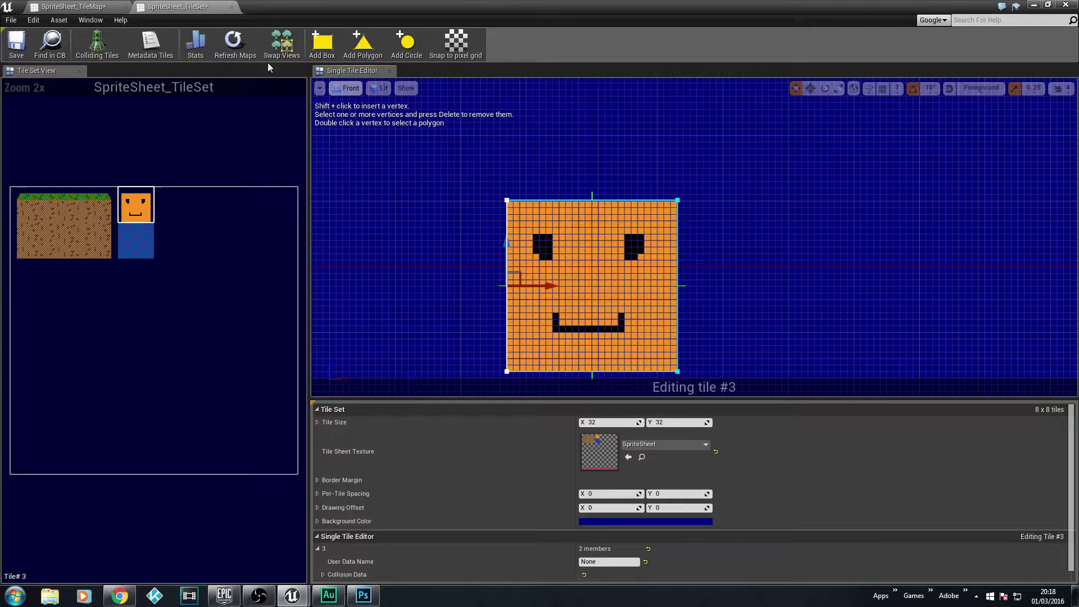
{"action": "left_click", "coordinate": [16, 42]}
Paint the pumpkin tile on the grass ledge beside the first water pit in SpriteSheet_TileMap and save the map
{"action": "left_click", "coordinate": [73, 7]}
{"action": "scroll", "coordinate": [90, 282], "scroll_direction": "up", "scroll_amount": 3}
{"action": "scroll", "coordinate": [177, 309], "scroll_direction": "down", "scroll_amount": 1}
{"action": "right_click_drag", "start_coordinate": [177, 305], "coordinate": [215, 311]}
{"action": "left_click", "coordinate": [188, 297]}
{"action": "left_click", "coordinate": [342, 339]}
{"action": "scroll", "coordinate": [366, 365], "scroll_direction": "up", "scroll_amount": 5}
{"action": "right_click_drag", "start_coordinate": [401, 364], "coordinate": [539, 361]}
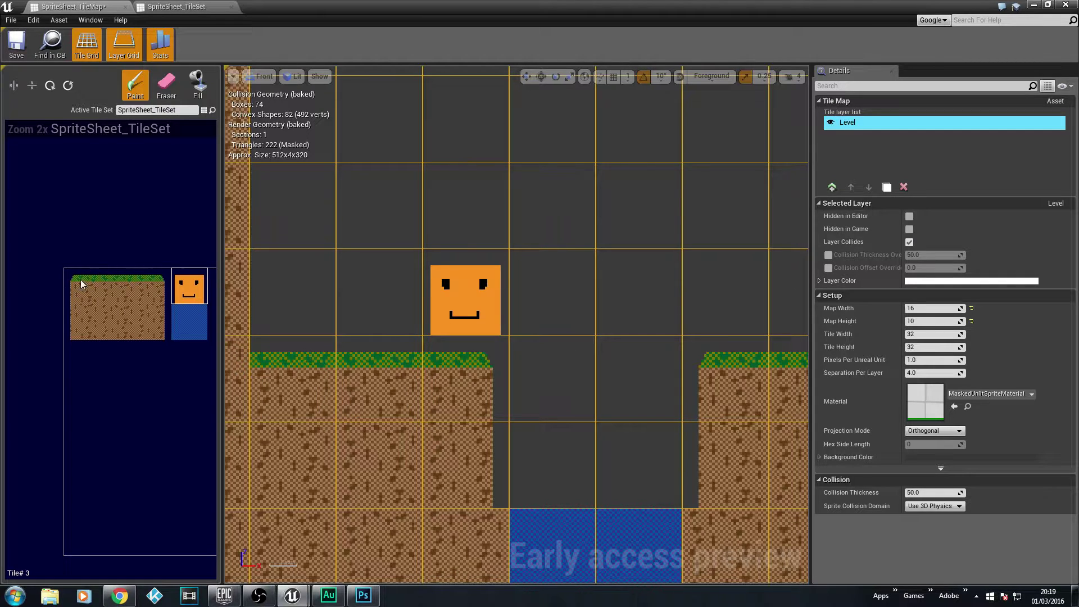
{"action": "left_click", "coordinate": [16, 45]}
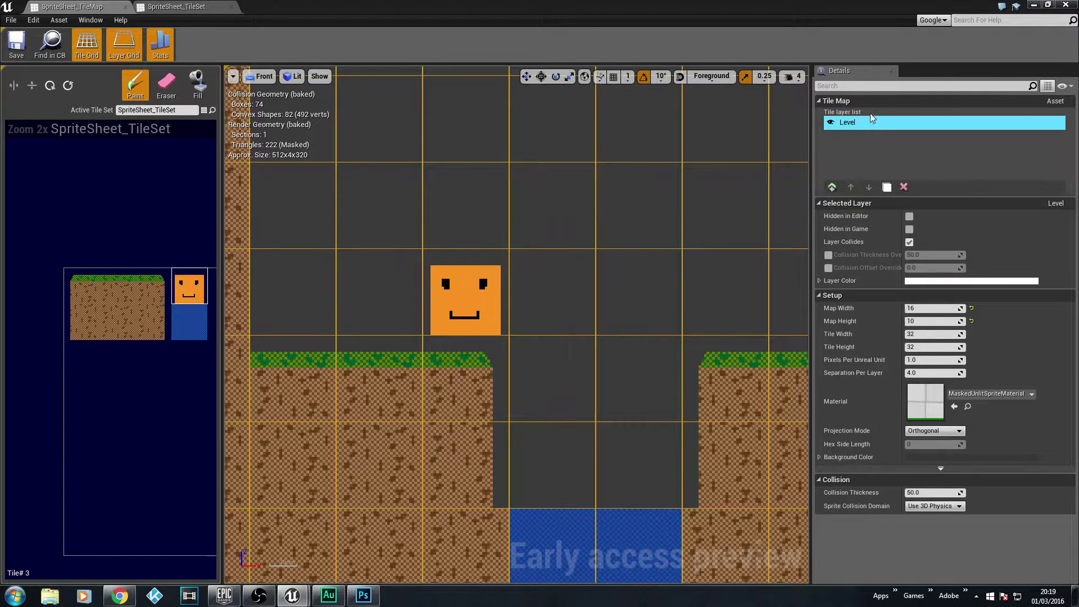
Play-test the level by running and jumping against the pumpkin block to check its collision
{"action": "key", "text": "d"}
{"action": "key", "text": "space"}
{"action": "key", "text": "a"}
{"action": "key", "text": "d"}
{"action": "key", "text": "space"}
{"action": "key", "text": "a"}
{"action": "key", "text": "d"}
{"action": "key", "text": "space"}
{"action": "key", "text": "a"}
{"action": "key", "text": "d"}
{"action": "key", "text": "space"}
{"action": "key", "text": "a"}
{"action": "key", "text": "d"}
{"action": "key", "text": "space"}
{"action": "key", "text": "a"}
{"action": "key", "text": "d"}
{"action": "key", "text": "space"}
{"action": "key", "text": "a"}
{"action": "key", "text": "d"}
{"action": "key", "text": "d"}
{"action": "key", "text": "a"}
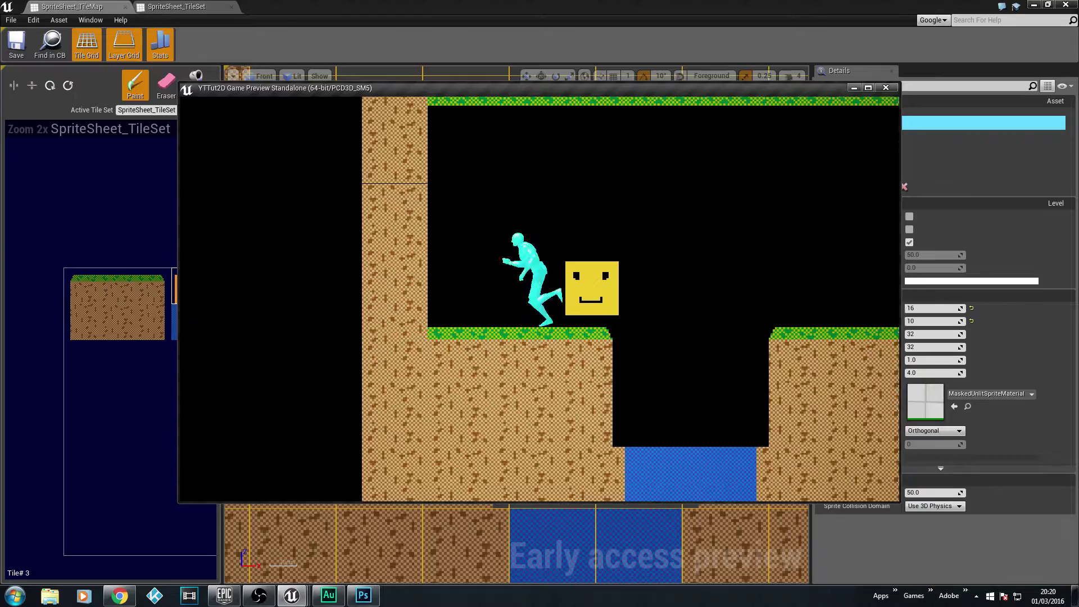
{"action": "key", "text": "d"}
{"action": "key", "text": "a"}
{"action": "key", "text": "d"}
{"action": "key", "text": "a"}
{"action": "key", "text": "d"}
{"action": "key", "text": "Left"}
{"action": "key", "text": "space"}
{"action": "key", "text": "Left"}
{"action": "key", "text": "space"}
{"action": "key", "text": "Left"}
{"action": "key", "text": "space"}
{"action": "key", "text": "Left"}
{"action": "key", "text": "Right"}
{"action": "key", "text": "Left"}
{"action": "key", "text": "Right"}
{"action": "key", "text": "Escape"}
Erase the pumpkin tile from the Level layer and add a new tile layer named Test
{"action": "key", "text": "shift+e"}
{"action": "left_click", "coordinate": [464, 296]}
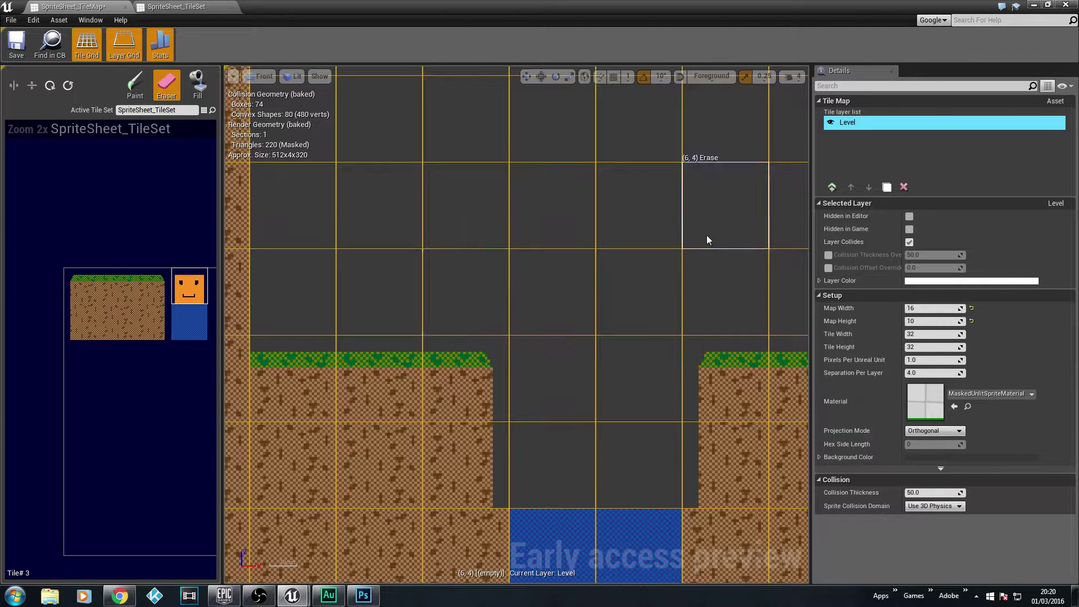
{"action": "left_click", "coordinate": [830, 188]}
{"action": "double_click", "coordinate": [860, 124]}
{"action": "type", "text": "Test"}
{"action": "key", "text": "Return"}
Paint the pumpkin tile on the Test layer, on the grass ledge beside the first water pit, and save the map
{"action": "left_click", "coordinate": [135, 84]}
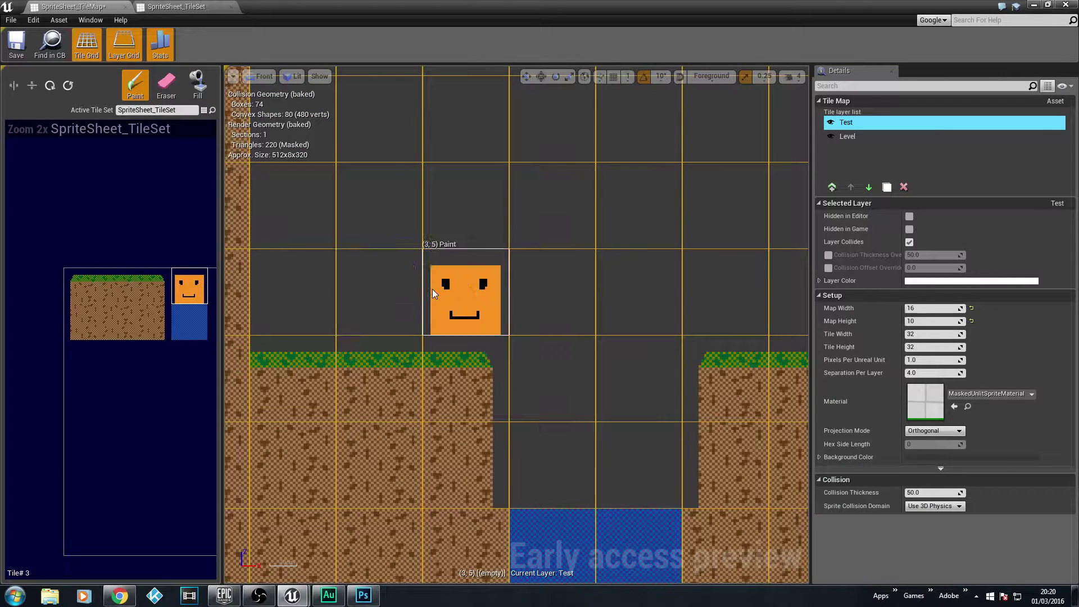
{"action": "left_click", "coordinate": [465, 292]}
{"action": "left_click", "coordinate": [17, 48]}
Play-test the level by running and jumping around the pumpkin to check the Test layer's collision
{"action": "key", "text": "alt+p"}
{"action": "key", "text": "d"}
{"action": "key", "text": "space"}
{"action": "key", "text": "d"}
{"action": "key", "text": "a"}
{"action": "key", "text": "d"}
{"action": "key", "text": "a"}
{"action": "key", "text": "space"}
{"action": "key", "text": "d"}
{"action": "key", "text": "a"}
{"action": "key", "text": "d"}
{"action": "key", "text": "space"}
{"action": "key", "text": "a"}
{"action": "key", "text": "d"}
{"action": "key", "text": "space"}
{"action": "key", "text": "a"}
{"action": "key", "text": "d"}
{"action": "key", "text": "space"}
{"action": "key", "text": "a"}
{"action": "key", "text": "d"}
{"action": "key", "text": "space"}
{"action": "key", "text": "a"}
{"action": "key", "text": "d"}
{"action": "key", "text": "space"}
{"action": "key", "text": "a"}
{"action": "key", "text": "a"}
{"action": "key", "text": "Escape"}
Switch the level viewport to perspective and examine the depth of the tile layers and character from the side
{"action": "left_click", "coordinate": [1034, 5]}
{"action": "left_click", "coordinate": [217, 76]}
{"action": "left_click", "coordinate": [225, 89]}
{"action": "left_click_drag", "start_coordinate": [590, 244], "coordinate": [620, 332]}
{"action": "key", "text": "a"}
{"action": "mouse_move", "coordinate": [591, 245]}
{"action": "right_mouse_down"}
{"action": "mouse_move", "coordinate": [674, 246]}
{"action": "mouse_move", "coordinate": [596, 245]}
{"action": "mouse_move", "coordinate": [608, 246]}
{"action": "right_mouse_up"}
{"action": "key", "text": "d"}
{"action": "key", "text": "w"}
{"action": "key", "text": "a"}
{"action": "key", "text": "d"}
{"action": "key", "text": "s"}
{"action": "key", "text": "d"}
{"action": "key", "text": "a"}
{"action": "key", "text": "d"}
{"action": "key", "text": "d"}
{"action": "key", "text": "a"}
{"action": "key", "text": "w"}
{"action": "key", "text": "d"}
{"action": "key", "text": "s"}
{"action": "key", "text": "w"}
{"action": "right_click_drag", "start_coordinate": [538, 251], "coordinate": [532, 258]}
{"action": "key", "text": "s"}
{"action": "key", "text": "w"}
{"action": "key", "text": "s"}
{"action": "right_click_drag", "start_coordinate": [537, 361], "coordinate": [484, 386]}
Select and frame the character, then select the tile map to compare their positions in depth
{"action": "left_click", "coordinate": [519, 236]}
{"action": "key", "text": "f"}
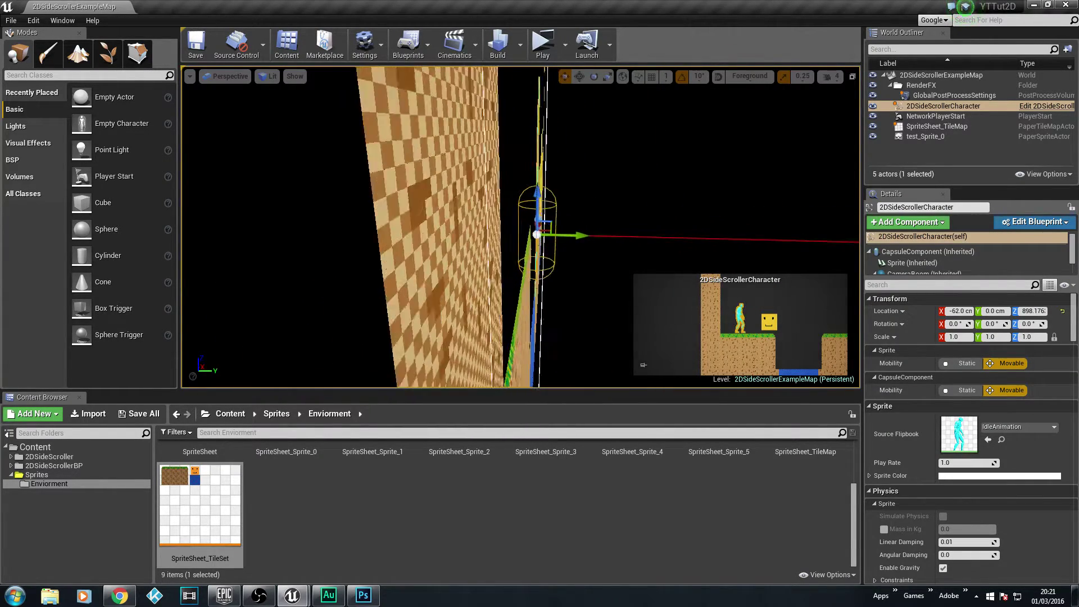
{"action": "left_click", "coordinate": [519, 322]}
{"action": "right_click_drag", "start_coordinate": [520, 281], "coordinate": [556, 280]}
{"action": "right_click_drag", "start_coordinate": [523, 315], "coordinate": [452, 207]}
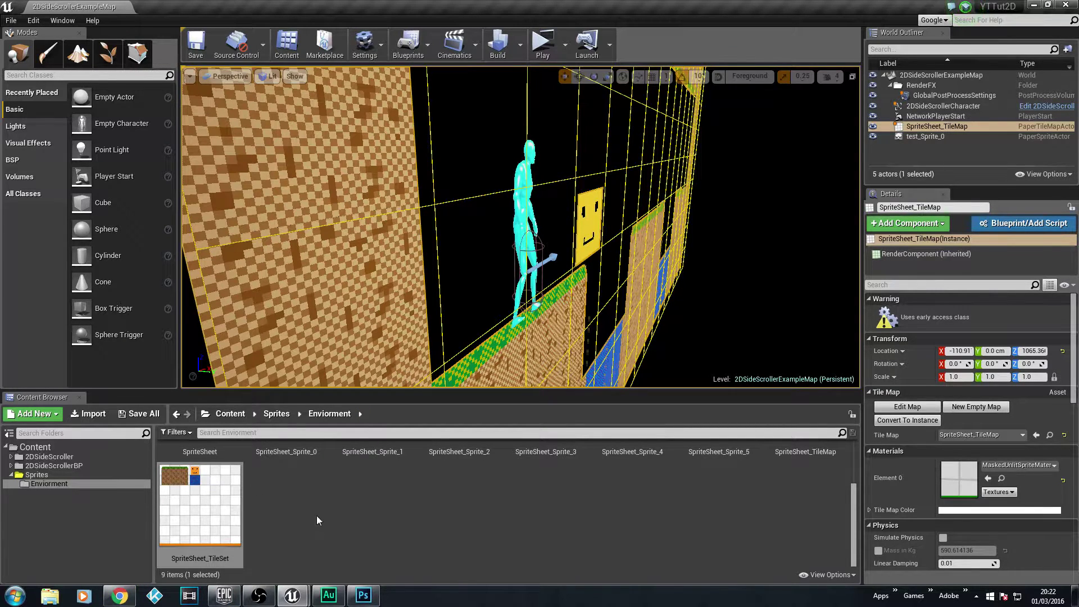
Move the pumpkin tile from the Test layer to a new layer named Test 2 in SpriteSheet_TileMap and save the map
{"action": "scroll", "coordinate": [316, 515], "scroll_direction": "up", "scroll_amount": 1}
{"action": "double_click", "coordinate": [792, 465]}
{"action": "left_click", "coordinate": [167, 90]}
{"action": "left_click", "coordinate": [466, 300]}
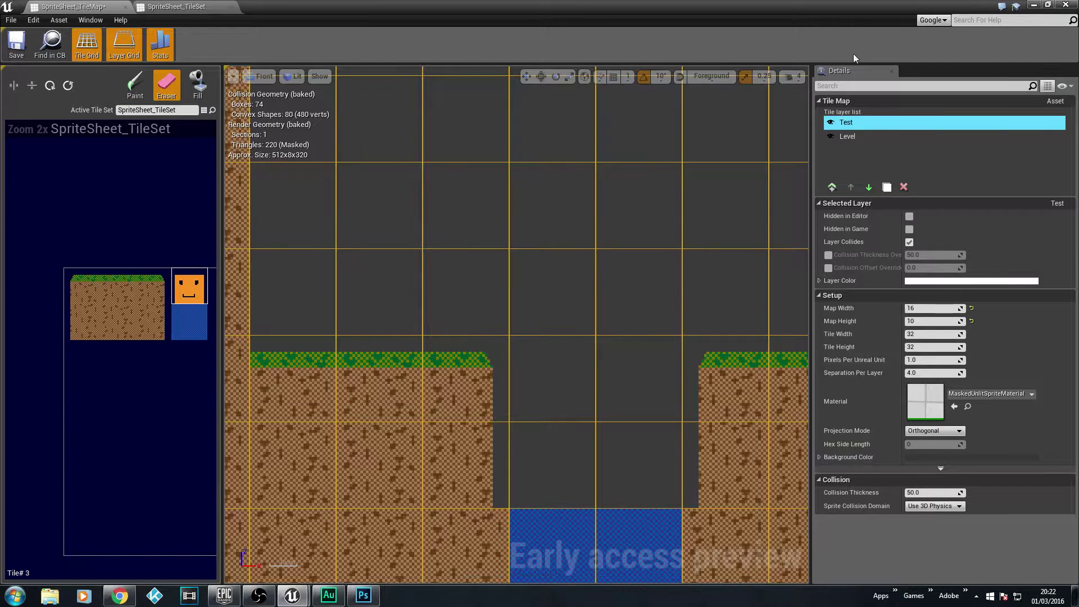
{"action": "left_click", "coordinate": [835, 186]}
{"action": "double_click", "coordinate": [882, 124]}
{"action": "type", "text": "Test 2"}
{"action": "key", "text": "Return"}
{"action": "left_click", "coordinate": [16, 43]}
Play-test the level by running and jumping at the pumpkin on the Test 2 layer
{"action": "key", "text": "d"}
{"action": "key", "text": "space"}
{"action": "key", "text": "a"}
{"action": "key", "text": "d"}
{"action": "key", "text": "space"}
{"action": "key", "text": "a"}
{"action": "key", "text": "d"}
{"action": "key", "text": "space"}
{"action": "key", "text": "Escape"}
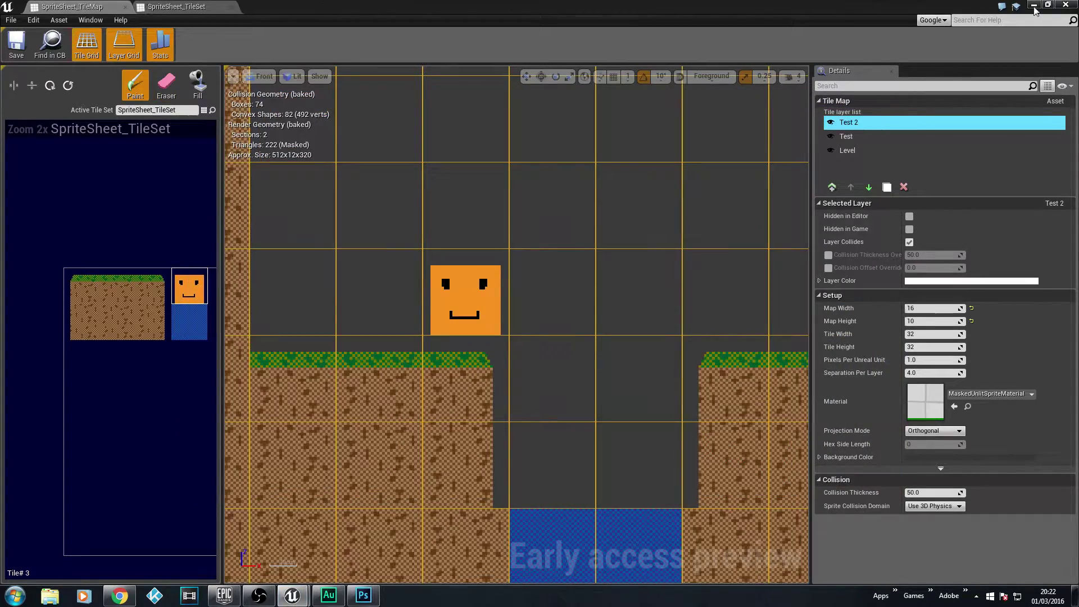
Move the character in the level along the Y axis to about -7.87 cm
{"action": "left_click", "coordinate": [1034, 5]}
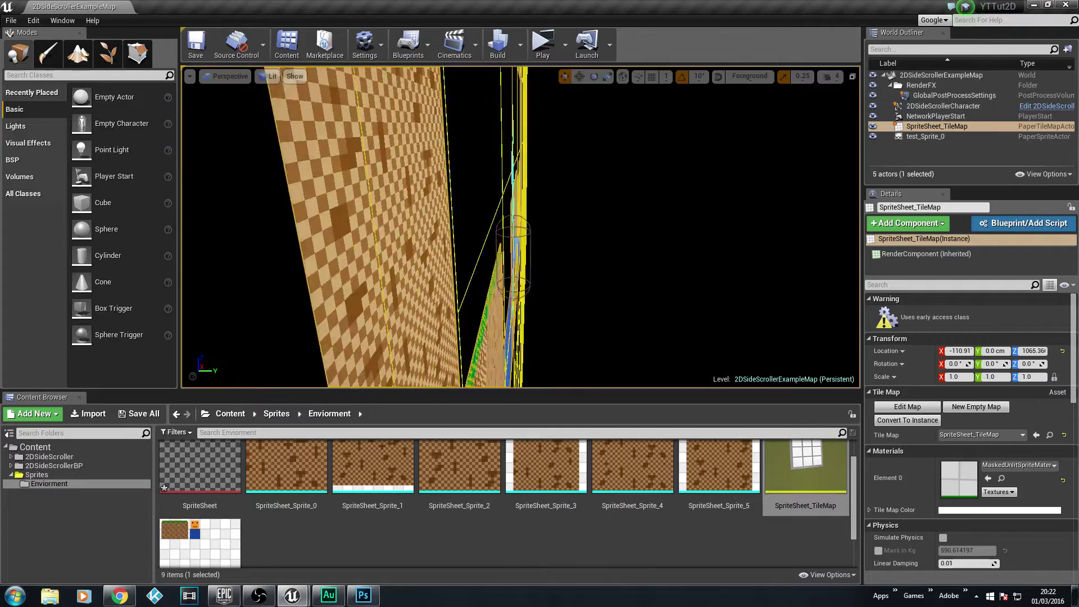
{"action": "key", "text": "w"}
{"action": "right_click_drag", "start_coordinate": [563, 207], "coordinate": [563, 208]}
{"action": "right_click_drag", "start_coordinate": [546, 165], "coordinate": [561, 208]}
{"action": "left_click", "coordinate": [532, 164]}
{"action": "left_click_drag", "start_coordinate": [541, 242], "coordinate": [497, 238]}
{"action": "right_click_drag", "start_coordinate": [497, 238], "coordinate": [491, 232]}
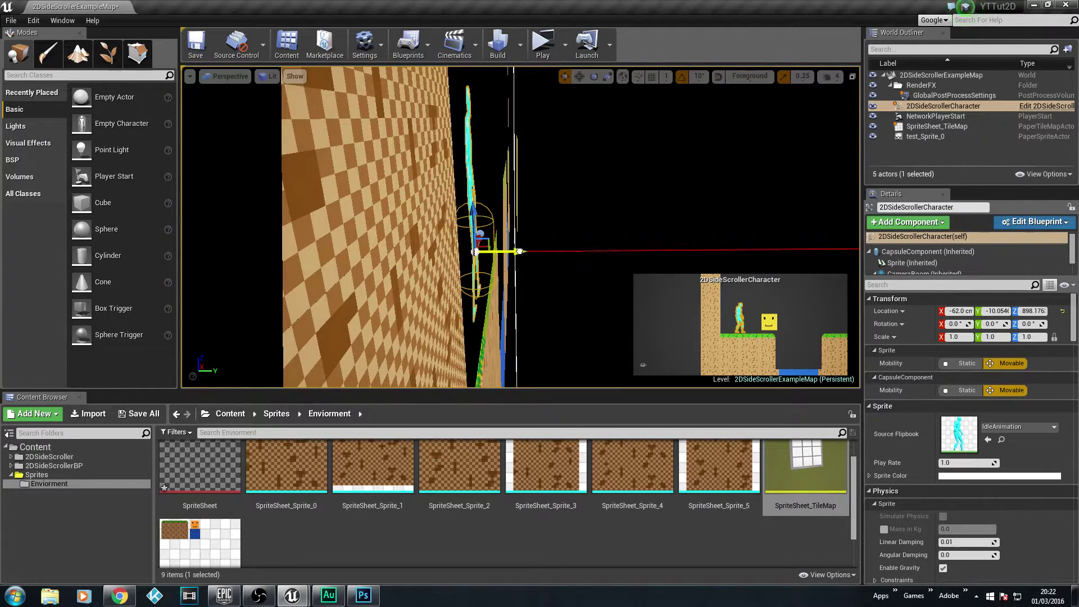
{"action": "right_click_drag", "start_coordinate": [557, 243], "coordinate": [558, 244]}
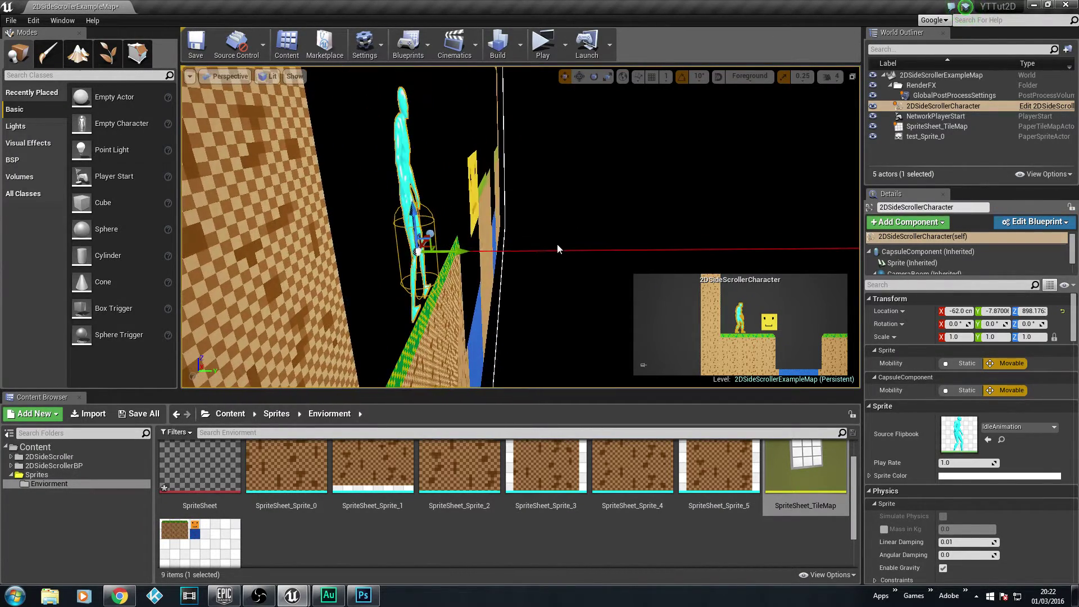
Play-test the level with the character offset in depth, running and jumping at the pumpkin
{"action": "key", "text": "alt+p"}
{"action": "key", "text": "d"}
{"action": "key", "text": "space"}
{"action": "key", "text": "a"}
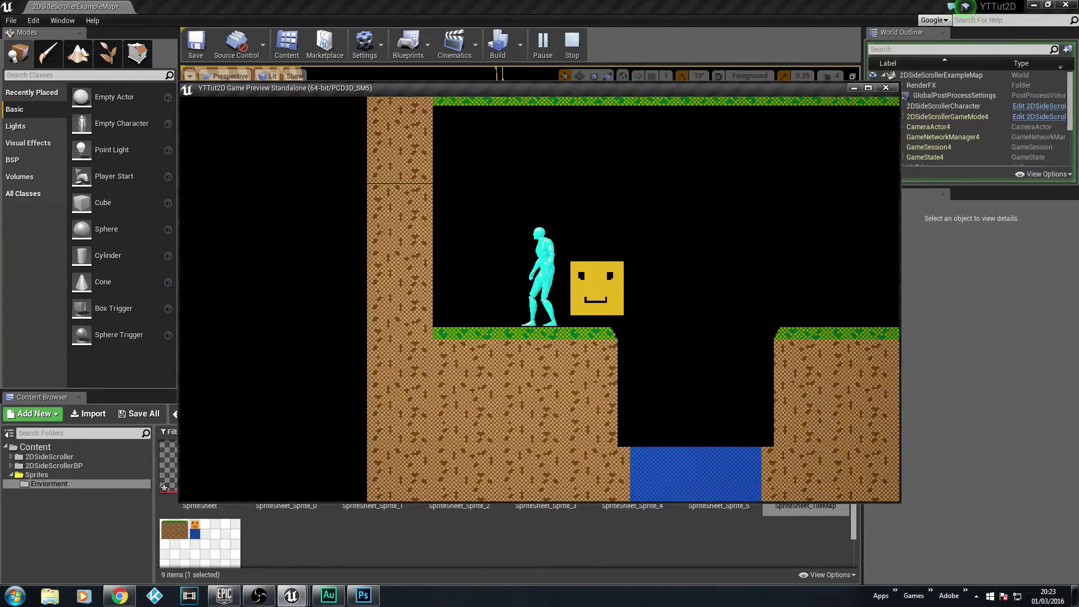
{"action": "key", "text": "d"}
{"action": "key", "text": "space"}
{"action": "key", "text": "space"}
{"action": "key", "text": "a"}
{"action": "key", "text": "Escape"}
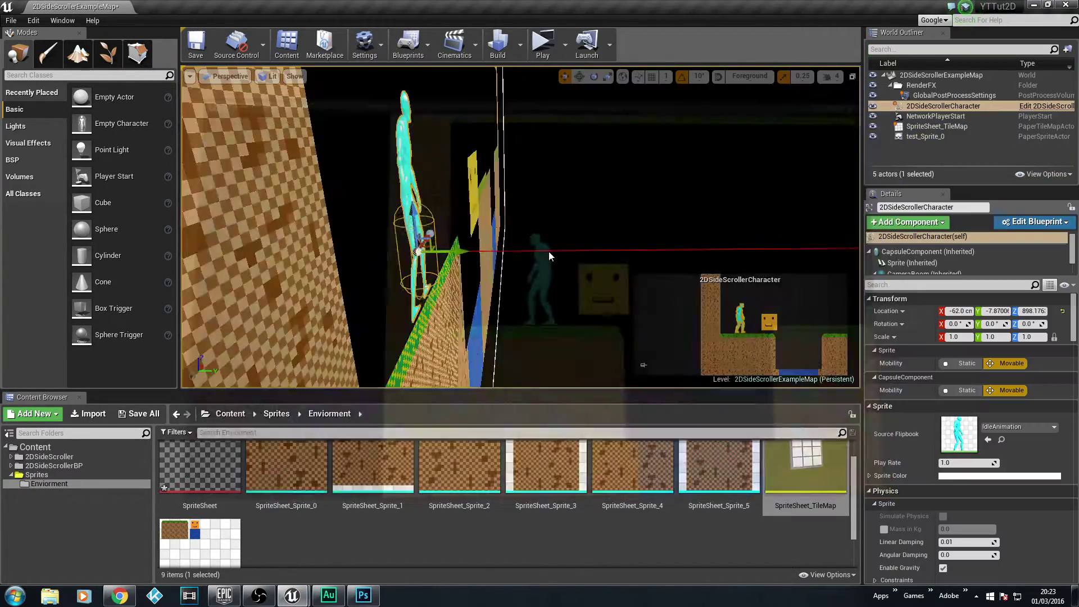
Move the character further along the Y axis to about -11.86 cm and play-test the level again
{"action": "right_click_drag", "start_coordinate": [548, 251], "coordinate": [548, 251]}
{"action": "key", "text": "alt+p"}
{"action": "key", "text": "a"}
{"action": "key", "text": "d"}
{"action": "key", "text": "space"}
{"action": "key", "text": "a"}
{"action": "key", "text": "d"}
{"action": "key", "text": "space"}
{"action": "key", "text": "Escape"}
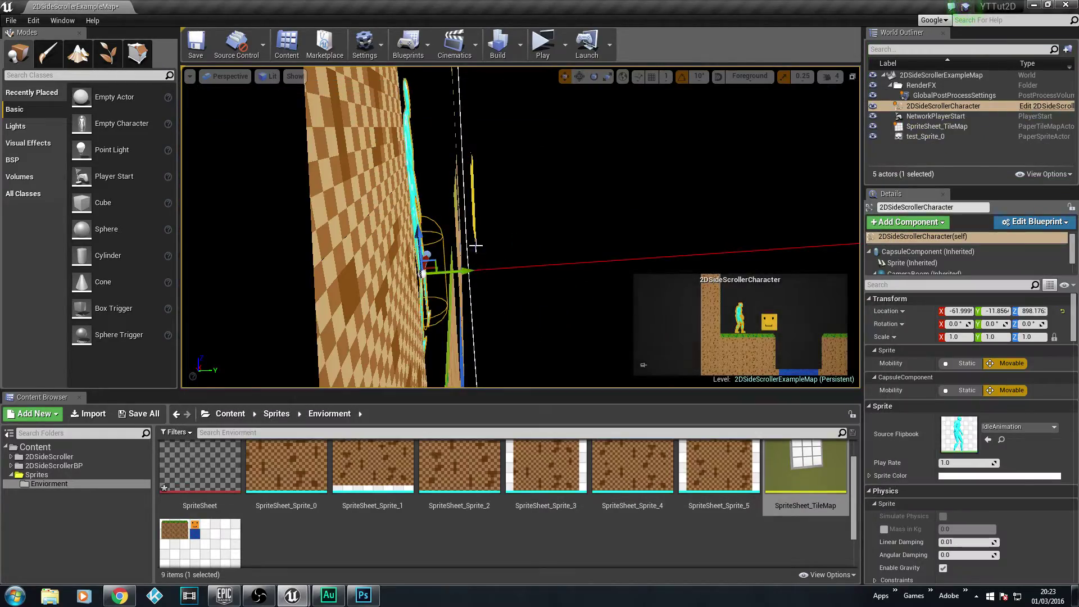
Delete the pumpkin tile's collision shape in SpriteSheet_TileSet
{"action": "right_click_drag", "start_coordinate": [475, 246], "coordinate": [454, 212]}
{"action": "left_click", "coordinate": [452, 298]}
{"action": "right_click_drag", "start_coordinate": [453, 298], "coordinate": [600, 264]}
{"action": "left_click", "coordinate": [525, 224]}
{"action": "double_click", "coordinate": [215, 542]}
{"action": "key", "text": "Delete"}
{"action": "scroll", "coordinate": [524, 249], "scroll_direction": "down", "scroll_amount": 1}
{"action": "left_click", "coordinate": [41, 46]}
{"action": "left_click", "coordinate": [1032, 5]}
Play-test the level to check whether the character can run past the pumpkin
{"action": "left_click", "coordinate": [543, 44]}
{"action": "key", "text": "d"}
{"action": "key", "text": "a"}
{"action": "key", "text": "d"}
{"action": "key", "text": "Escape"}
Reopen SpriteSheet_TileSet, refresh the maps that use it, and save the tile set
{"action": "double_click", "coordinate": [200, 542]}
{"action": "left_click", "coordinate": [235, 52]}
{"action": "left_click", "coordinate": [17, 41]}
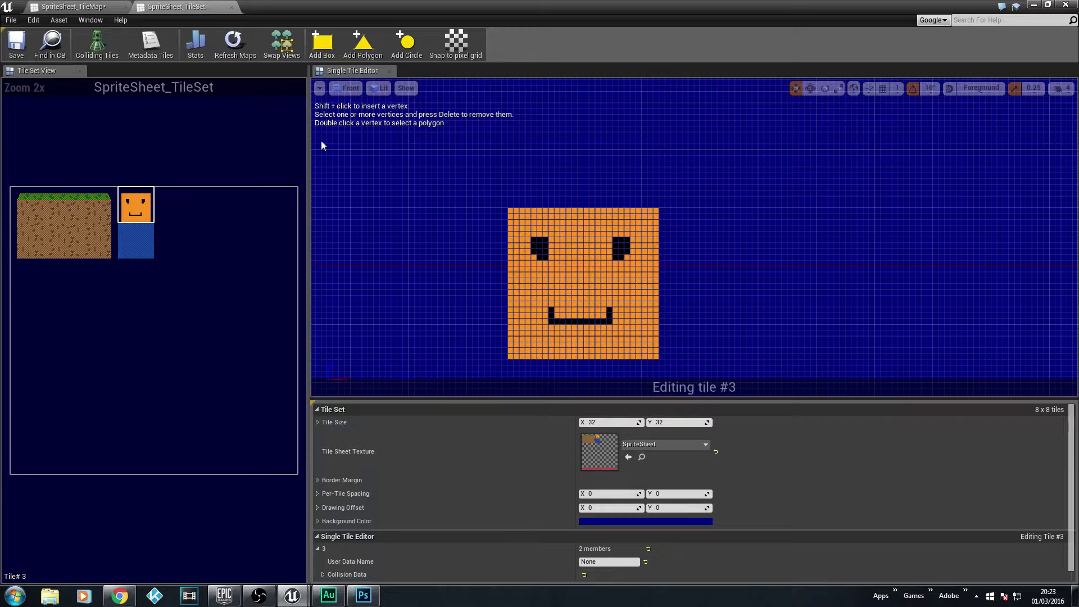
Undo the collision deletion on the pumpkin tile, delete the shape again, and save the tile set
{"action": "right_click_drag", "start_coordinate": [426, 234], "coordinate": [441, 123]}
{"action": "right_click_drag", "start_coordinate": [551, 197], "coordinate": [534, 245]}
{"action": "right_click_drag", "start_coordinate": [442, 149], "coordinate": [455, 112]}
{"action": "key", "text": "ctrl+z"}
{"action": "left_click_drag", "start_coordinate": [555, 224], "coordinate": [712, 345]}
{"action": "key", "text": "Delete"}
{"action": "left_click", "coordinate": [17, 51]}
Toggle the colliding tiles display on and off to check which tiles have collision
{"action": "left_click", "coordinate": [99, 42]}
{"action": "left_click", "coordinate": [100, 43]}
{"action": "left_click", "coordinate": [100, 43]}
{"action": "left_click", "coordinate": [100, 45]}
{"action": "left_click", "coordinate": [1034, 6]}
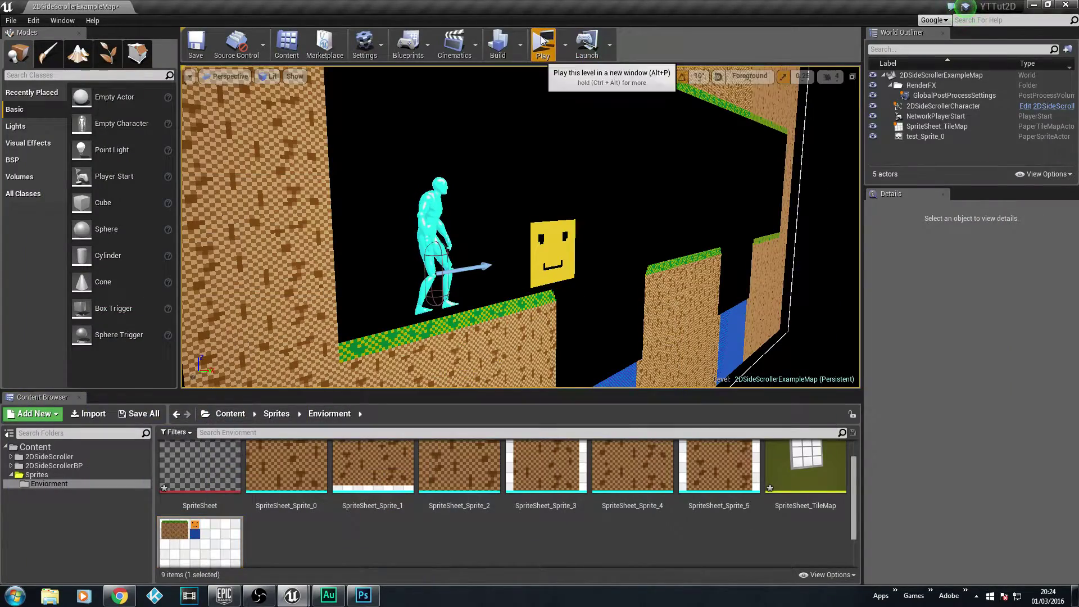
Play-test the level by running back and forth and jumping across the pumpkin without its collision shape
{"action": "left_click", "coordinate": [544, 47]}
{"action": "key", "text": "d"}
{"action": "key", "text": "d"}
{"action": "key", "text": "d"}
{"action": "key", "text": "d"}
{"action": "key", "text": "a"}
{"action": "key", "text": "d"}
{"action": "key", "text": "space"}
{"action": "key", "text": "a"}
{"action": "key", "text": "a"}
{"action": "key", "text": "d"}
{"action": "key", "text": "d"}
{"action": "key", "text": "a"}
{"action": "key", "text": "Escape"}
Select the character in the level and set its Y location to 0
{"action": "right_click_drag", "start_coordinate": [430, 161], "coordinate": [502, 170]}
{"action": "key", "text": "a"}
{"action": "left_click", "coordinate": [258, 216]}
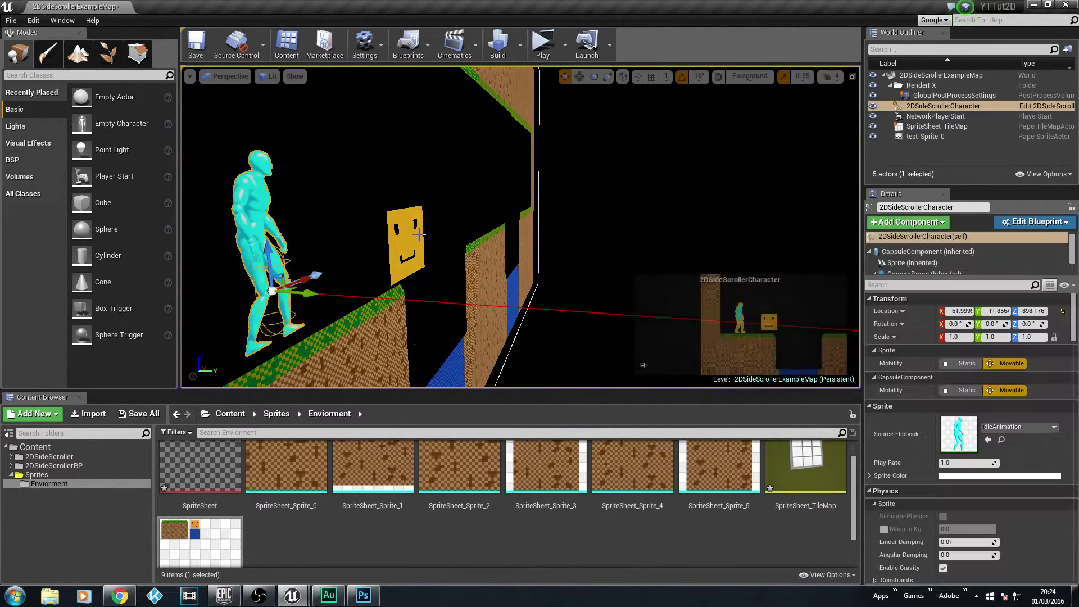
{"action": "left_click", "coordinate": [1001, 310]}
{"action": "type", "text": "0"}
{"action": "key", "text": "Return"}
Play-test the level by running the character back and forth past the pumpkin to check which is drawn in front
{"action": "left_click", "coordinate": [542, 44]}
{"action": "key", "text": "d"}
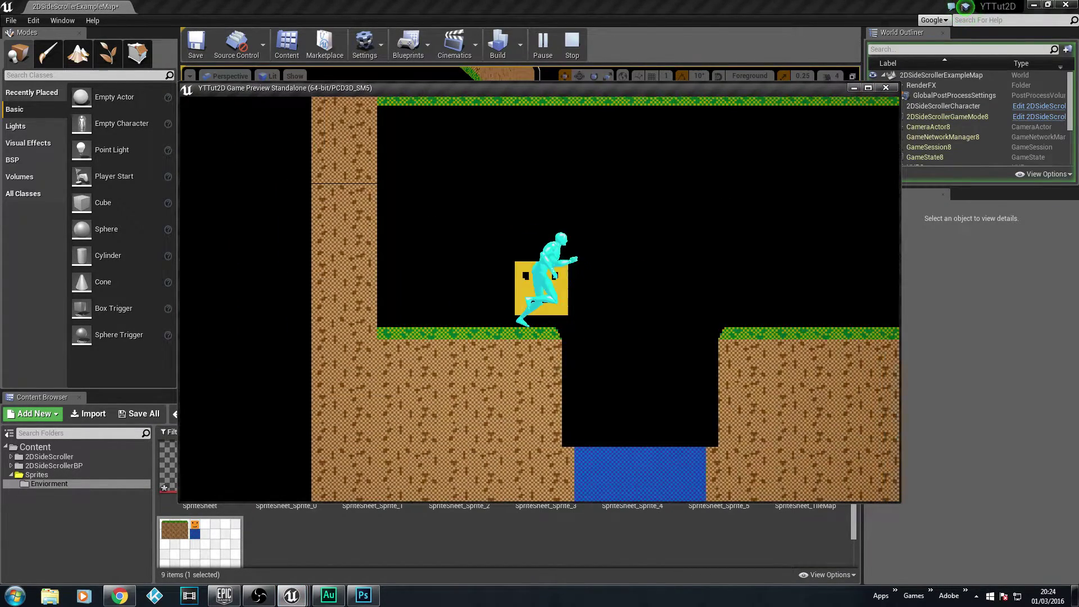
{"action": "key", "text": "a"}
{"action": "key", "text": "d"}
{"action": "key", "text": "a"}
{"action": "key", "text": "d"}
{"action": "key", "text": "a"}
{"action": "key", "text": "d"}
{"action": "key", "text": "a"}
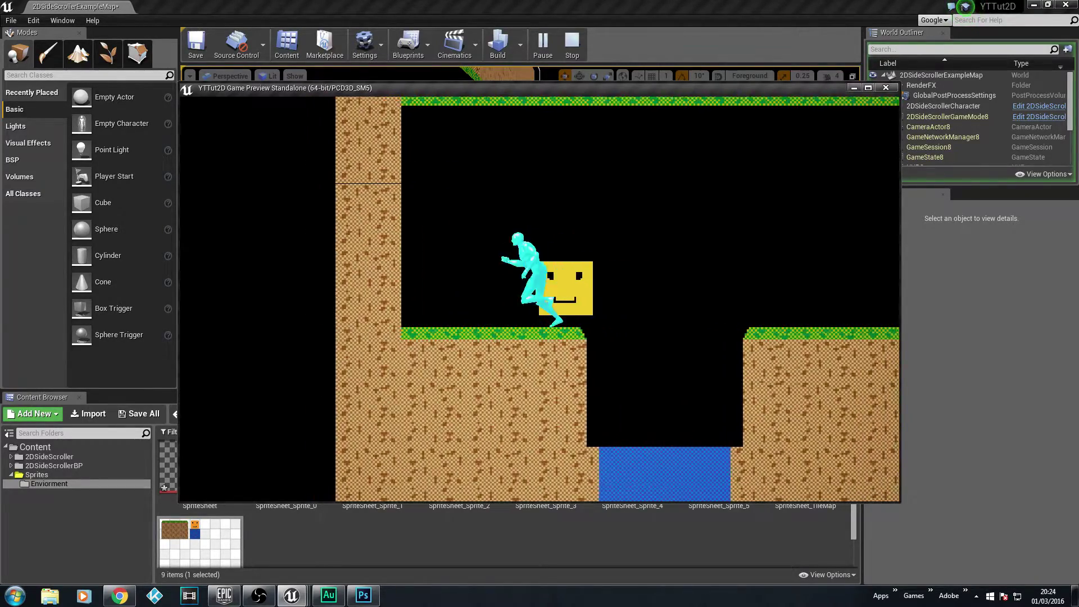
{"action": "key", "text": "d"}
{"action": "key", "text": "a"}
{"action": "key", "text": "d"}
{"action": "key", "text": "a"}
{"action": "key", "text": "d"}
{"action": "key", "text": "a"}
{"action": "key", "text": "d"}
{"action": "key", "text": "a"}
{"action": "key", "text": "Escape"}
Move the character along the Y axis to about -8.27, closer to the pumpkin, and briefly play-test the level
{"action": "key", "text": "a"}
{"action": "right_click_drag", "start_coordinate": [450, 129], "coordinate": [505, 142]}
{"action": "left_click_drag", "start_coordinate": [446, 247], "coordinate": [414, 253]}
{"action": "key", "text": "a"}
{"action": "right_click_drag", "start_coordinate": [414, 252], "coordinate": [437, 201]}
{"action": "left_click", "coordinate": [542, 42]}
{"action": "key", "text": "d"}
{"action": "key", "text": "Escape"}
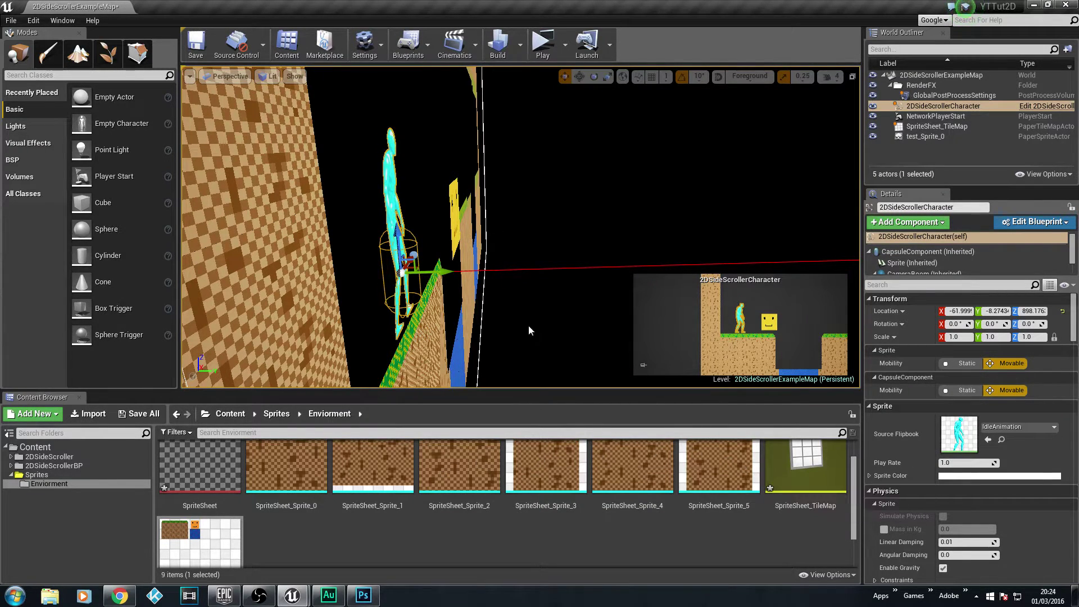
Open the SpriteSheet_TileMap, move the Test 2 layer below the Level layer, and save the tile map
{"action": "left_click", "coordinate": [794, 478]}
{"action": "double_click", "coordinate": [795, 473]}
{"action": "left_click", "coordinate": [868, 187]}
{"action": "left_click", "coordinate": [867, 187]}
{"action": "left_click", "coordinate": [16, 43]}
Play-test the reordered layers by running the character back and forth across the pumpkin
{"action": "key", "text": "alt+p"}
{"action": "key", "text": "d"}
{"action": "key", "text": "d"}
{"action": "key", "text": "a"}
{"action": "key", "text": "d"}
{"action": "key", "text": "a"}
{"action": "key", "text": "d"}
{"action": "key", "text": "a"}
{"action": "key", "text": "d"}
{"action": "key", "text": "a"}
{"action": "key", "text": "d"}
{"action": "key", "text": "Escape"}
Switch the tile map preview to the perspective view and back to the front view to examine the layers
{"action": "left_click", "coordinate": [260, 75]}
{"action": "left_click", "coordinate": [282, 91]}
{"action": "left_click", "coordinate": [273, 75]}
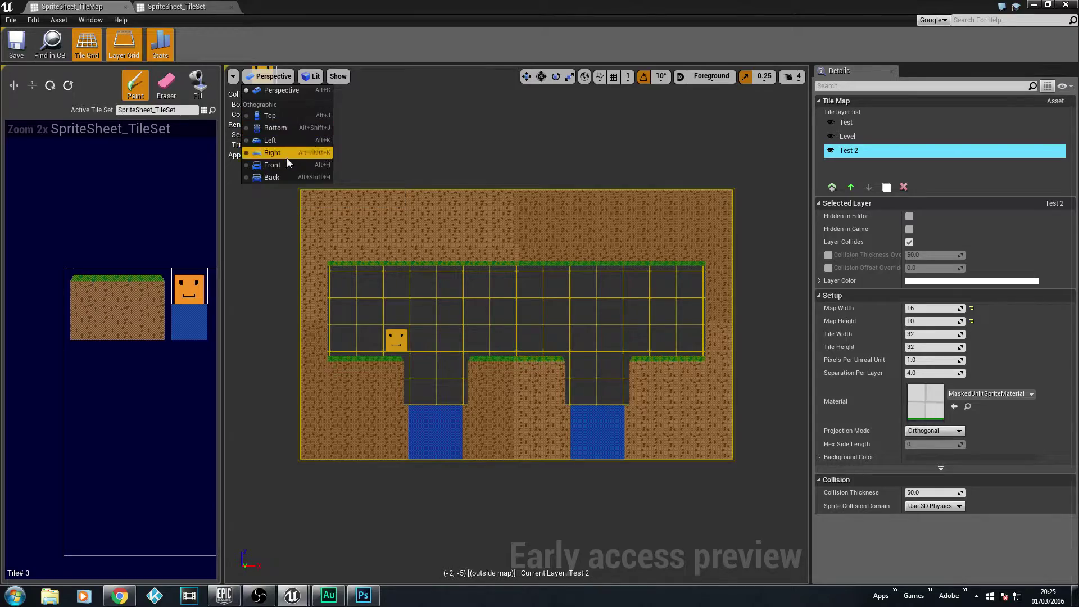
{"action": "left_click", "coordinate": [287, 164]}
{"action": "scroll", "coordinate": [413, 201], "scroll_direction": "down", "scroll_amount": 6}
{"action": "scroll", "coordinate": [416, 204], "scroll_direction": "up", "scroll_amount": 2}
{"action": "scroll", "coordinate": [570, 171], "scroll_direction": "down", "scroll_amount": 1}
{"action": "scroll", "coordinate": [571, 175], "scroll_direction": "down", "scroll_amount": 1}
Return to the level, set the character's Y location to 0, and view its depth relative to the tile map
{"action": "left_click", "coordinate": [1032, 7]}
{"action": "right_click_drag", "start_coordinate": [419, 196], "coordinate": [397, 208]}
{"action": "type", "text": "0"}
{"action": "key", "text": "Return"}
{"action": "right_click_drag", "start_coordinate": [530, 241], "coordinate": [470, 274]}
{"action": "right_click_drag", "start_coordinate": [533, 229], "coordinate": [501, 284]}
{"action": "left_click", "coordinate": [533, 230]}
{"action": "right_click_drag", "start_coordinate": [509, 234], "coordinate": [521, 70]}
Play-test the level with the character at Y 0 by running back and forth past the pumpkin
{"action": "left_click", "coordinate": [542, 44]}
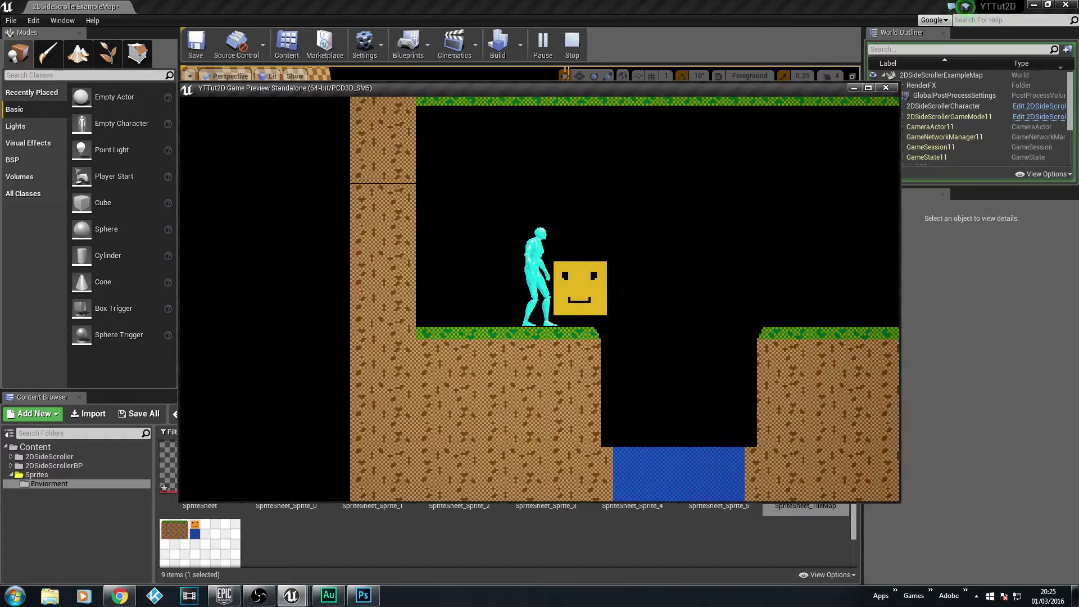
{"action": "key", "text": "d"}
{"action": "key", "text": "d"}
{"action": "key", "text": "a"}
{"action": "key", "text": "d"}
{"action": "key", "text": "a"}
{"action": "key", "text": "d"}
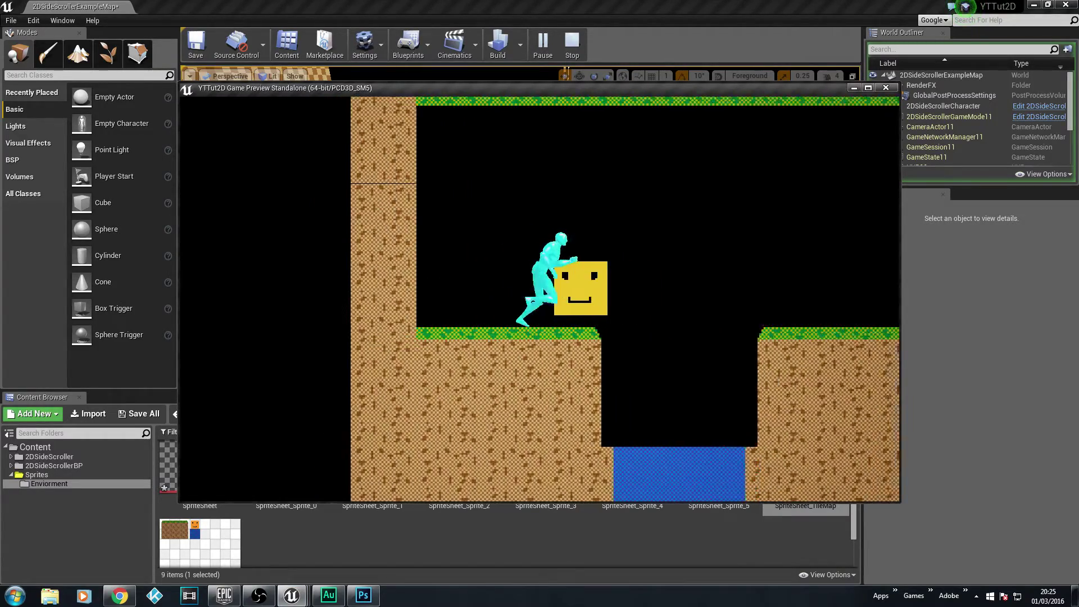
{"action": "key", "text": "a"}
{"action": "key", "text": "d"}
{"action": "key", "text": "a"}
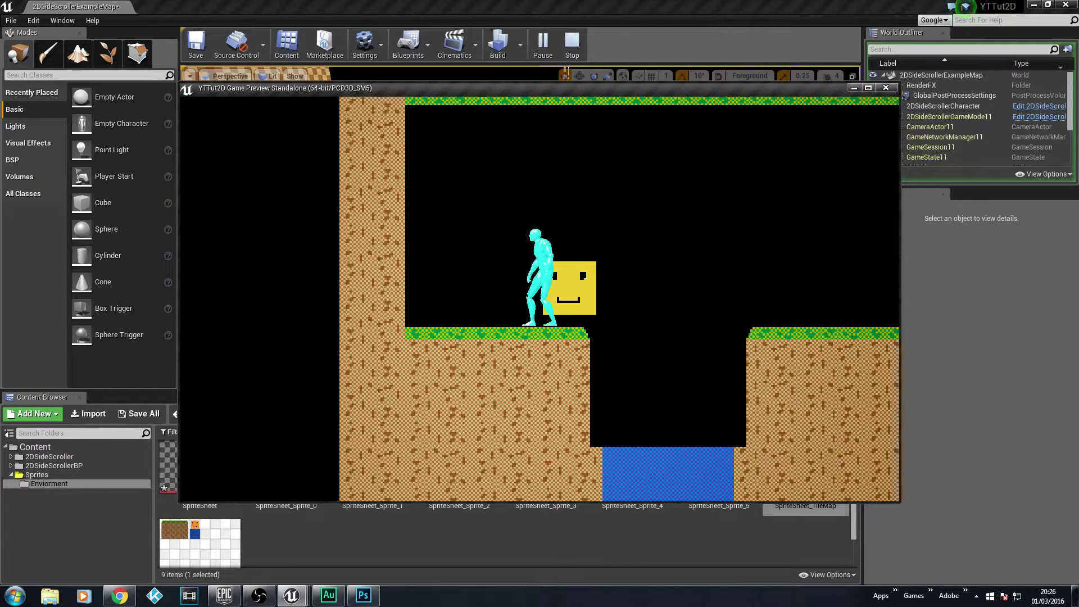
{"action": "key", "text": "Escape"}
Reopen the tile map, set its separation per layer to -4, and save it
{"action": "double_click", "coordinate": [798, 466]}
{"action": "left_click_drag", "start_coordinate": [937, 373], "coordinate": [916, 373]}
{"action": "left_click", "coordinate": [940, 373]}
{"action": "left_click", "coordinate": [984, 374]}
{"action": "left_click_drag", "start_coordinate": [944, 373], "coordinate": [835, 373]}
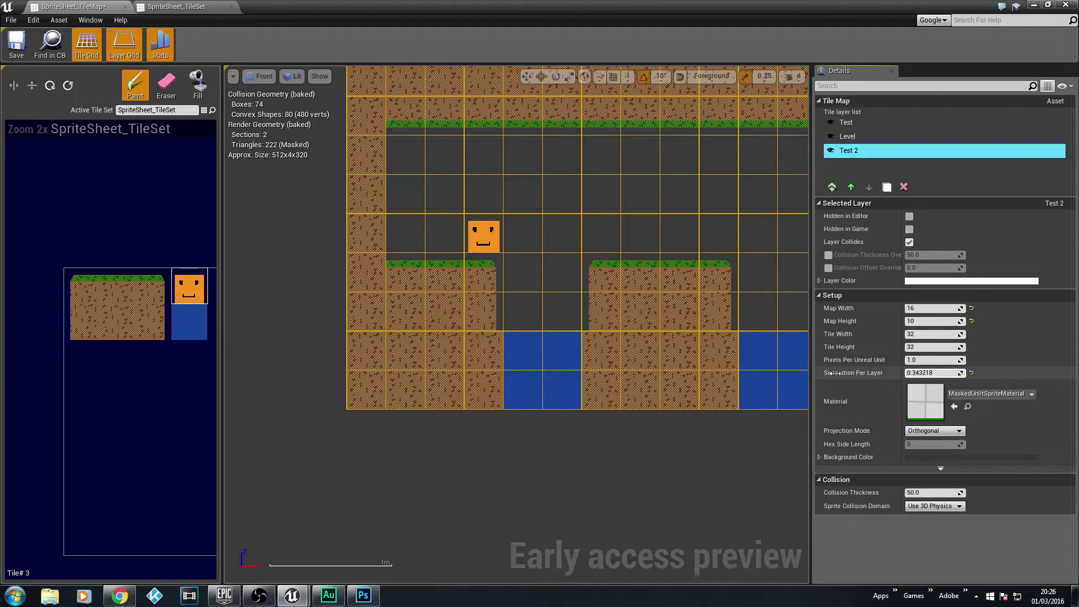
{"action": "left_click_drag", "start_coordinate": [773, 428], "coordinate": [926, 375]}
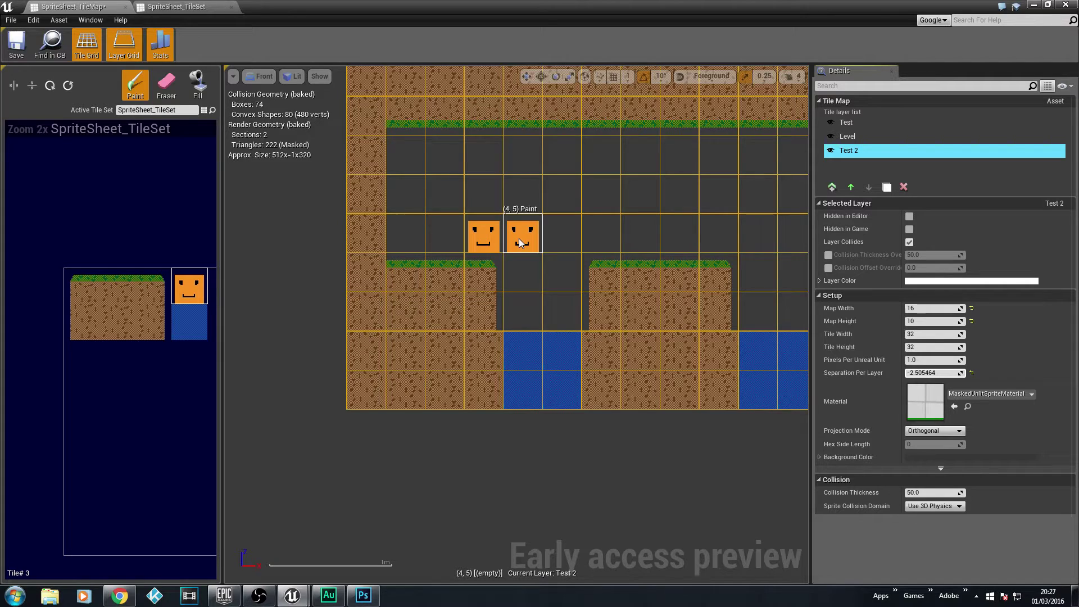
{"action": "left_click", "coordinate": [932, 372]}
{"action": "left_click", "coordinate": [517, 223]}
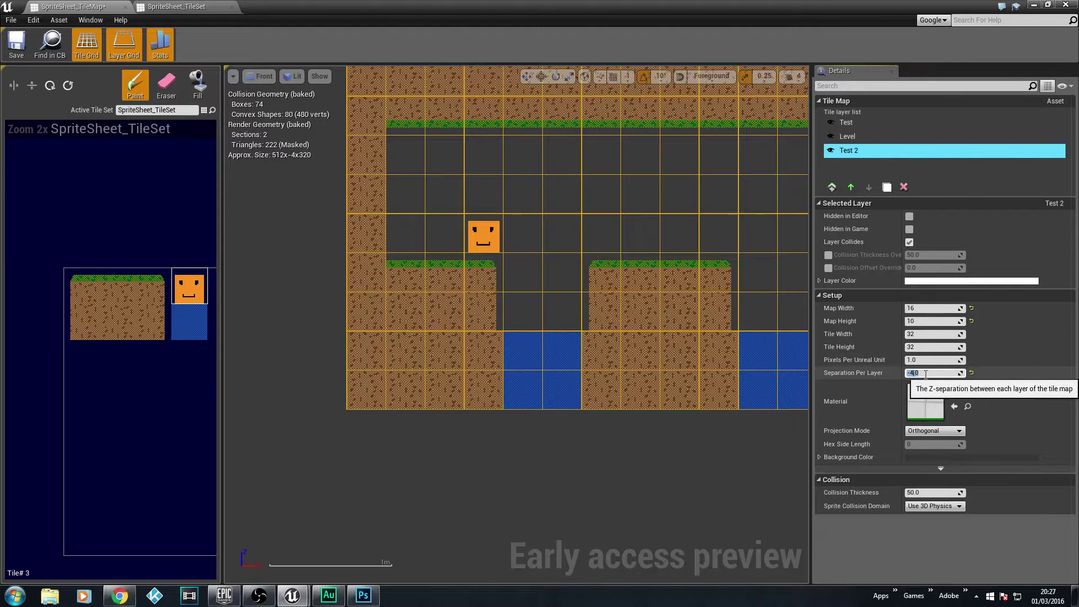
{"action": "left_click", "coordinate": [16, 43]}
Return to the level and examine from several angles how the tile map layers are spaced in depth around the character
{"action": "left_click", "coordinate": [1032, 6]}
{"action": "right_click_drag", "start_coordinate": [578, 204], "coordinate": [416, 203]}
{"action": "right_click_drag", "start_coordinate": [612, 200], "coordinate": [577, 206]}
{"action": "key", "text": "d"}
{"action": "right_click_drag", "start_coordinate": [643, 262], "coordinate": [488, 264]}
{"action": "mouse_move", "coordinate": [614, 253]}
{"action": "right_mouse_down"}
{"action": "mouse_move", "coordinate": [595, 252]}
{"action": "mouse_move", "coordinate": [614, 253]}
{"action": "right_mouse_up"}
{"action": "key", "text": "s"}
{"action": "mouse_move", "coordinate": [569, 227]}
{"action": "right_mouse_down"}
{"action": "mouse_move", "coordinate": [547, 227]}
{"action": "mouse_move", "coordinate": [585, 222]}
{"action": "right_mouse_up"}
{"action": "key", "text": "s"}
{"action": "right_click_drag", "start_coordinate": [720, 235], "coordinate": [728, 205]}
{"action": "key", "text": "s"}
{"action": "key", "text": "w"}
{"action": "right_click_drag", "start_coordinate": [573, 270], "coordinate": [490, 282]}
{"action": "key", "text": "s"}
{"action": "key", "text": "s"}
{"action": "right_click_drag", "start_coordinate": [598, 254], "coordinate": [624, 254]}
Open the tile map, erase the pumpkin tile, and try to delete the test layers
{"action": "double_click", "coordinate": [212, 532]}
{"action": "left_click", "coordinate": [1033, 5]}
{"action": "left_click", "coordinate": [797, 476]}
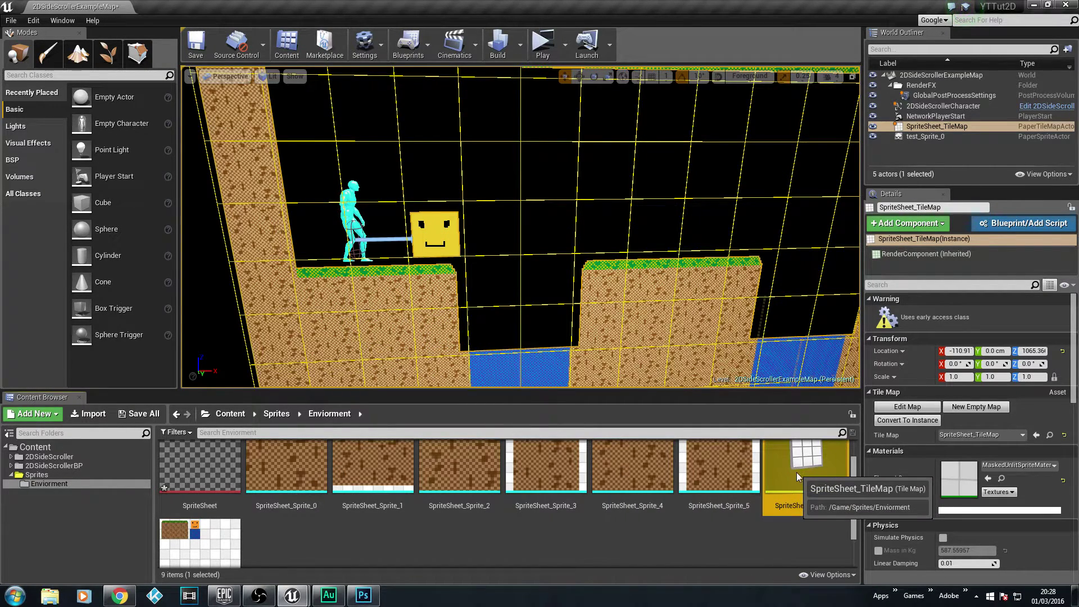
{"action": "double_click", "coordinate": [796, 476]}
{"action": "key", "text": "shift+e"}
{"action": "left_click", "coordinate": [483, 235]}
{"action": "left_click", "coordinate": [865, 123]}
{"action": "key", "text": "Delete"}
{"action": "left_click", "coordinate": [854, 137]}
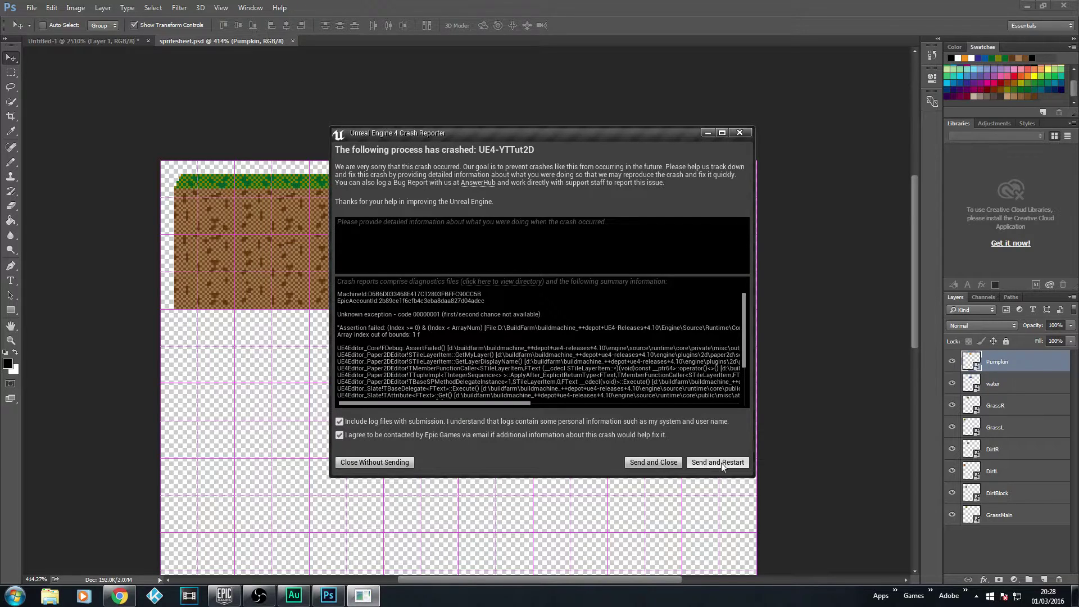
Send the crash report and restart the editor
{"action": "left_click", "coordinate": [694, 462]}
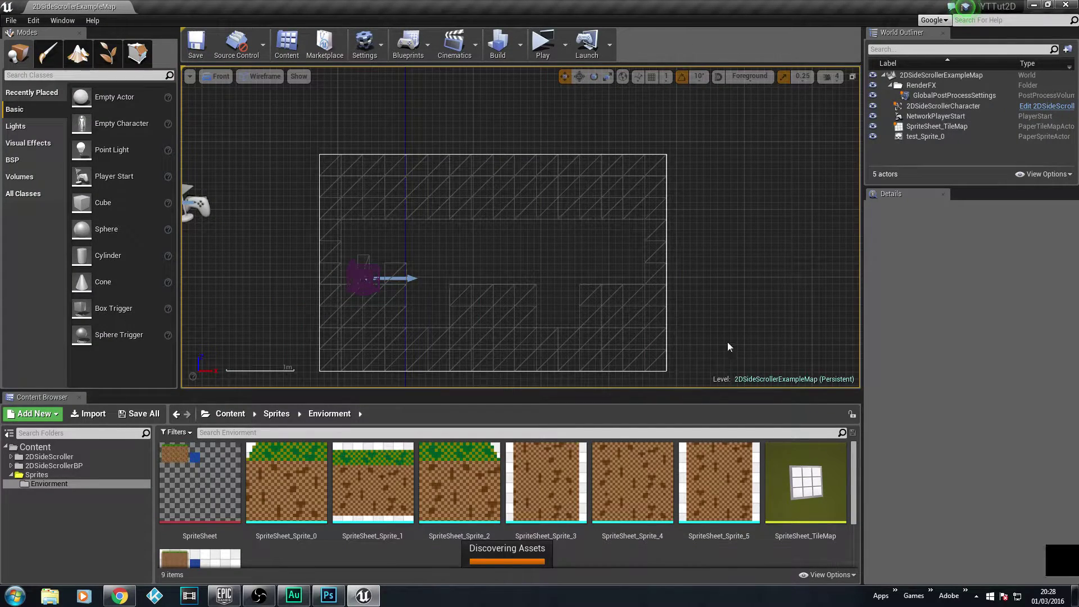
Reopen the tile map, move the Level layer to the bottom, and delete the Test and Test 2 layers
{"action": "double_click", "coordinate": [805, 481]}
{"action": "left_click", "coordinate": [846, 136]}
{"action": "left_click", "coordinate": [868, 186]}
{"action": "left_click", "coordinate": [849, 125]}
{"action": "key", "text": "Delete"}
{"action": "key", "text": "Delete"}
{"action": "right_click_drag", "start_coordinate": [536, 350], "coordinate": [548, 347]}
{"action": "scroll", "coordinate": [590, 329], "scroll_direction": "up", "scroll_amount": 5}
{"action": "right_click_drag", "start_coordinate": [599, 330], "coordinate": [605, 326]}
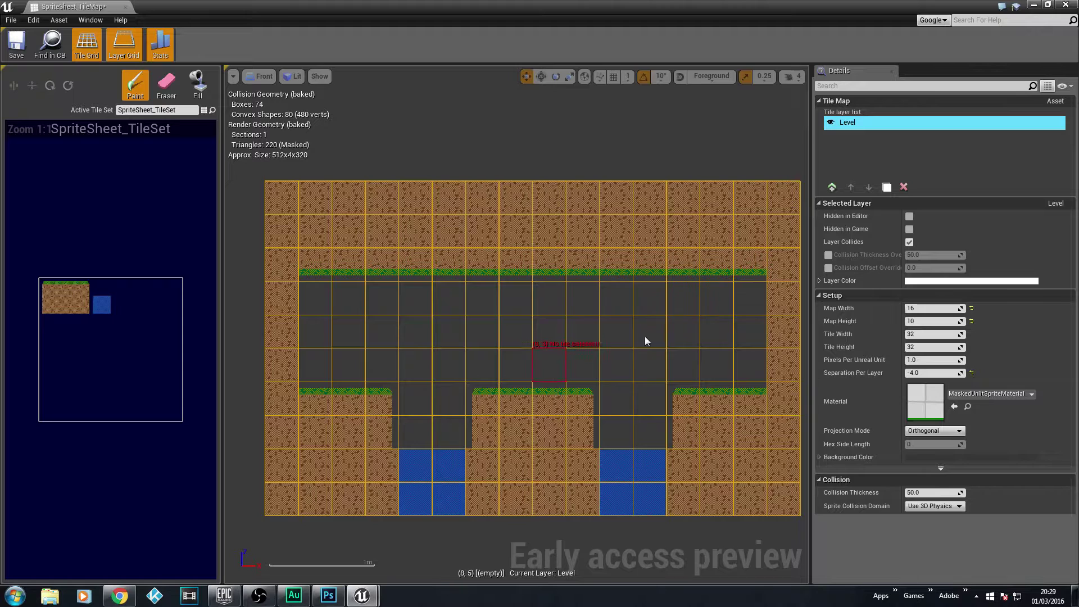
Save the tile map with only the Level layer and play-test the level by running back and forth
{"action": "left_click", "coordinate": [935, 373]}
{"action": "left_click", "coordinate": [17, 44]}
{"action": "key", "text": "alt+p"}
{"action": "key", "text": "d"}
{"action": "key", "text": "a"}
{"action": "key", "text": "d"}
{"action": "key", "text": "Escape"}
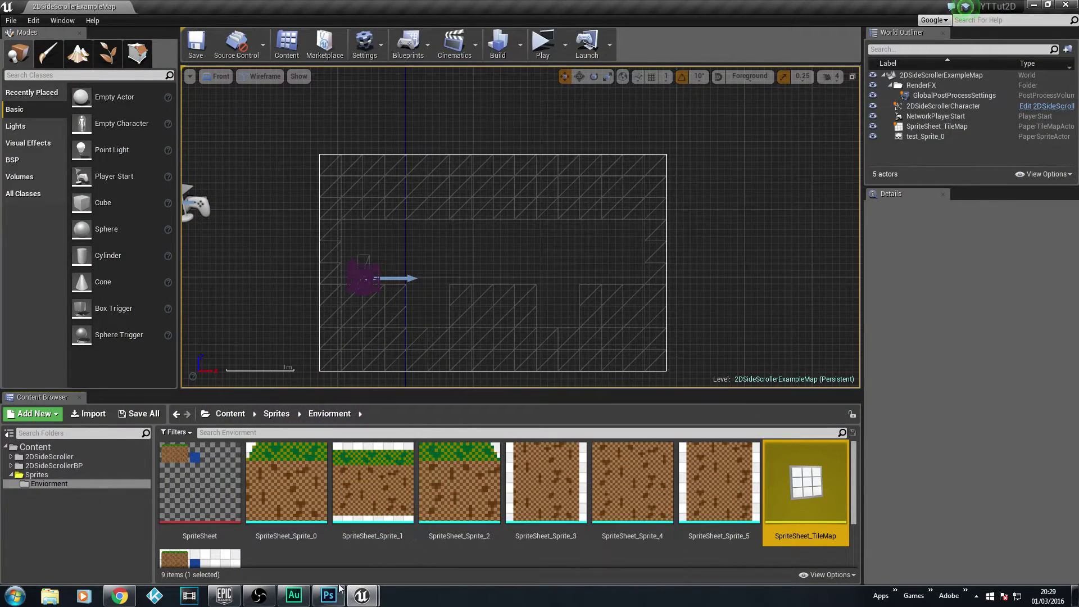
Import the Pumpkin image into the Enviorment folder
{"action": "left_click", "coordinate": [337, 591]}
{"action": "mouse_move", "coordinate": [329, 595]}
{"action": "mouse_move", "coordinate": [361, 596]}
{"action": "left_click", "coordinate": [427, 538]}
{"action": "left_click", "coordinate": [1034, 6]}
{"action": "scroll", "coordinate": [478, 531], "scroll_direction": "down", "scroll_amount": 2}
{"action": "left_click", "coordinate": [88, 413]}
{"action": "left_click", "coordinate": [502, 71]}
{"action": "left_click", "coordinate": [444, 285]}
Prepare the imported Pumpkin texture for 2D use and create a sprite from it
{"action": "right_click", "coordinate": [211, 472]}
{"action": "mouse_move", "coordinate": [278, 335]}
{"action": "left_click", "coordinate": [372, 361]}
{"action": "right_click", "coordinate": [190, 486]}
{"action": "mouse_move", "coordinate": [268, 336]}
{"action": "left_click", "coordinate": [334, 336]}
Place the pumpkin sprite in the level just ahead of the character and play-test by running and jumping around it
{"action": "left_click_drag", "start_coordinate": [282, 481], "coordinate": [400, 279]}
{"action": "scroll", "coordinate": [427, 303], "scroll_direction": "up", "scroll_amount": 3}
{"action": "key", "text": "alt+p"}
{"action": "key", "text": "space"}
{"action": "key", "text": "d"}
{"action": "key", "text": "a"}
{"action": "key", "text": "d"}
{"action": "key", "text": "a"}
{"action": "key", "text": "d"}
{"action": "key", "text": "a"}
{"action": "key", "text": "d"}
{"action": "key", "text": "space"}
{"action": "key", "text": "Escape"}
Switch the viewport to Perspective and move the pumpkin sprite in depth to about -40.9 on the Y axis
{"action": "right_click_drag", "start_coordinate": [279, 228], "coordinate": [351, 245]}
{"action": "right_click_drag", "start_coordinate": [421, 301], "coordinate": [500, 293]}
{"action": "left_click", "coordinate": [217, 76]}
{"action": "left_click", "coordinate": [225, 93]}
{"action": "mouse_move", "coordinate": [520, 227]}
{"action": "right_mouse_down"}
{"action": "mouse_move", "coordinate": [438, 225]}
{"action": "mouse_move", "coordinate": [539, 222]}
{"action": "mouse_move", "coordinate": [505, 224]}
{"action": "right_mouse_up"}
{"action": "left_click_drag", "start_coordinate": [505, 226], "coordinate": [396, 224]}
{"action": "right_click_drag", "start_coordinate": [568, 272], "coordinate": [466, 272]}
Play-test the level by running the character back and forth past the repositioned pumpkin sprite
{"action": "key", "text": "alt+p"}
{"action": "key", "text": "a"}
{"action": "key", "text": "d"}
{"action": "key", "text": "a"}
{"action": "key", "text": "d"}
{"action": "key", "text": "a"}
{"action": "key", "text": "a"}
{"action": "key", "text": "d"}
{"action": "key", "text": "a"}
{"action": "key", "text": "d"}
{"action": "key", "text": "a"}
{"action": "key", "text": "Escape"}
Switch the viewport back to the Front view and frame the pumpkin sprite
{"action": "right_click_drag", "start_coordinate": [461, 281], "coordinate": [460, 358]}
{"action": "left_click", "coordinate": [209, 83]}
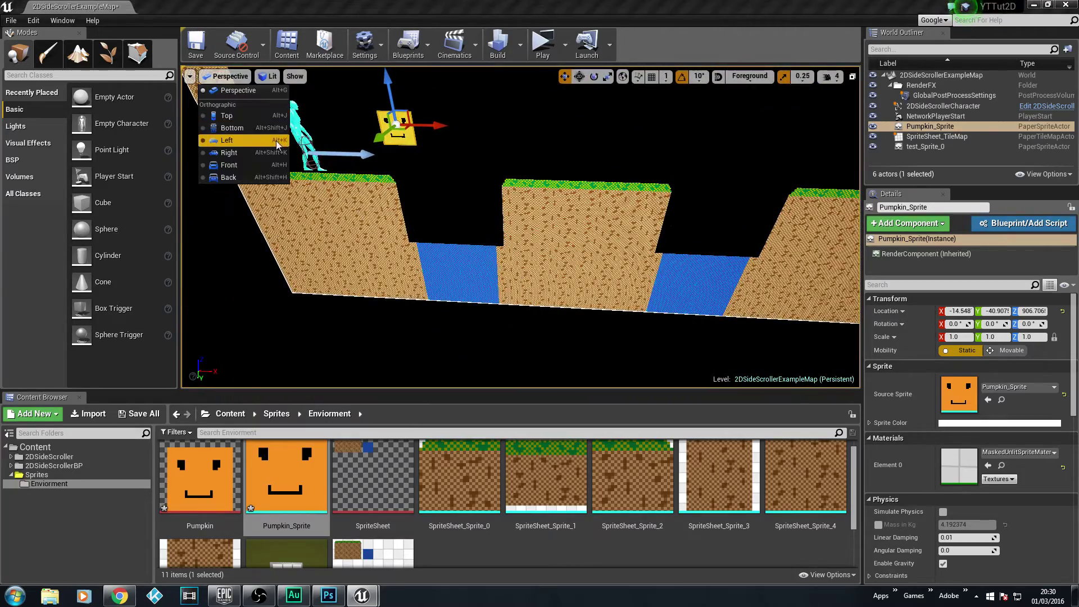
{"action": "left_click", "coordinate": [236, 164]}
{"action": "scroll", "coordinate": [528, 271], "scroll_direction": "up", "scroll_amount": 5}
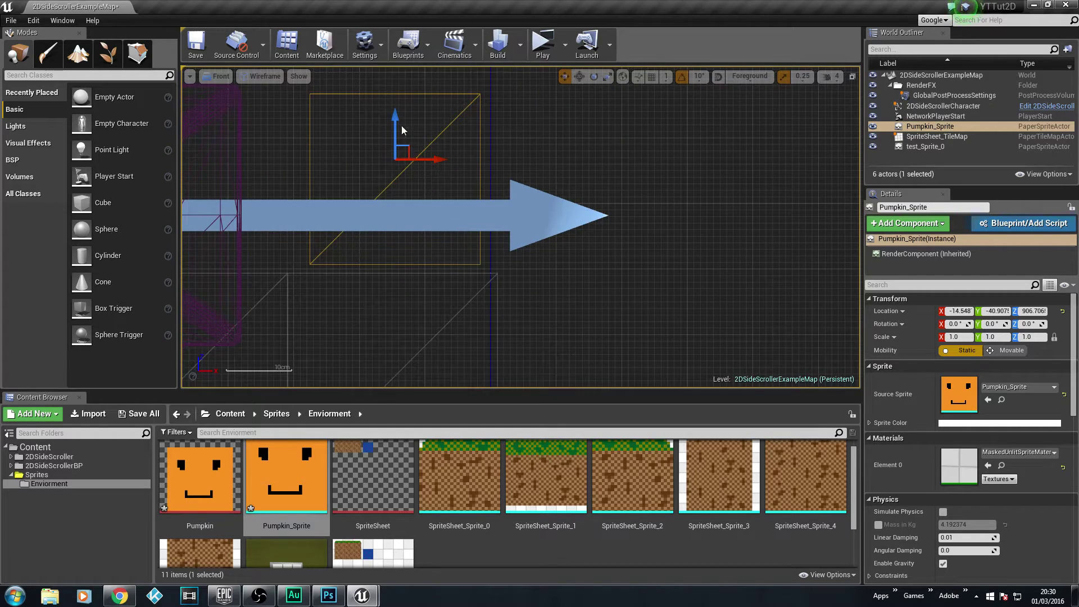